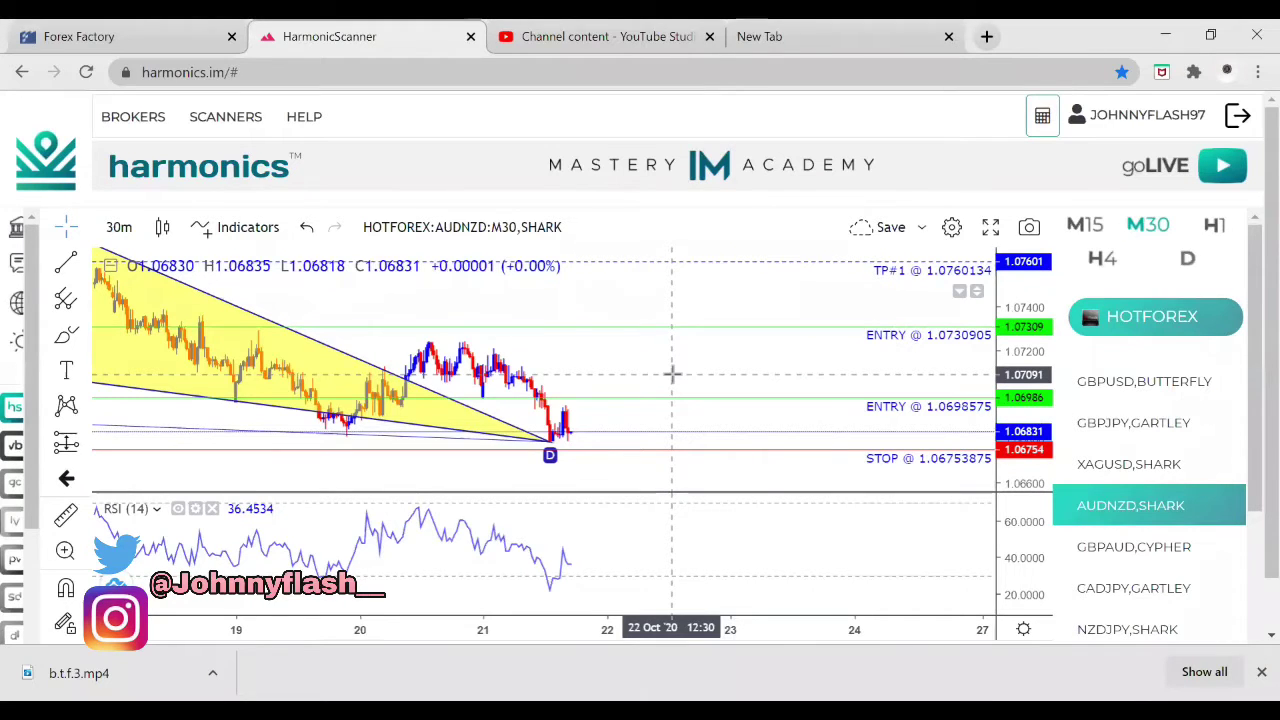
List the H1 harmonic patterns for HotForex and display the AUDNZD Shark pattern.
scroll(672, 374, down, 1)
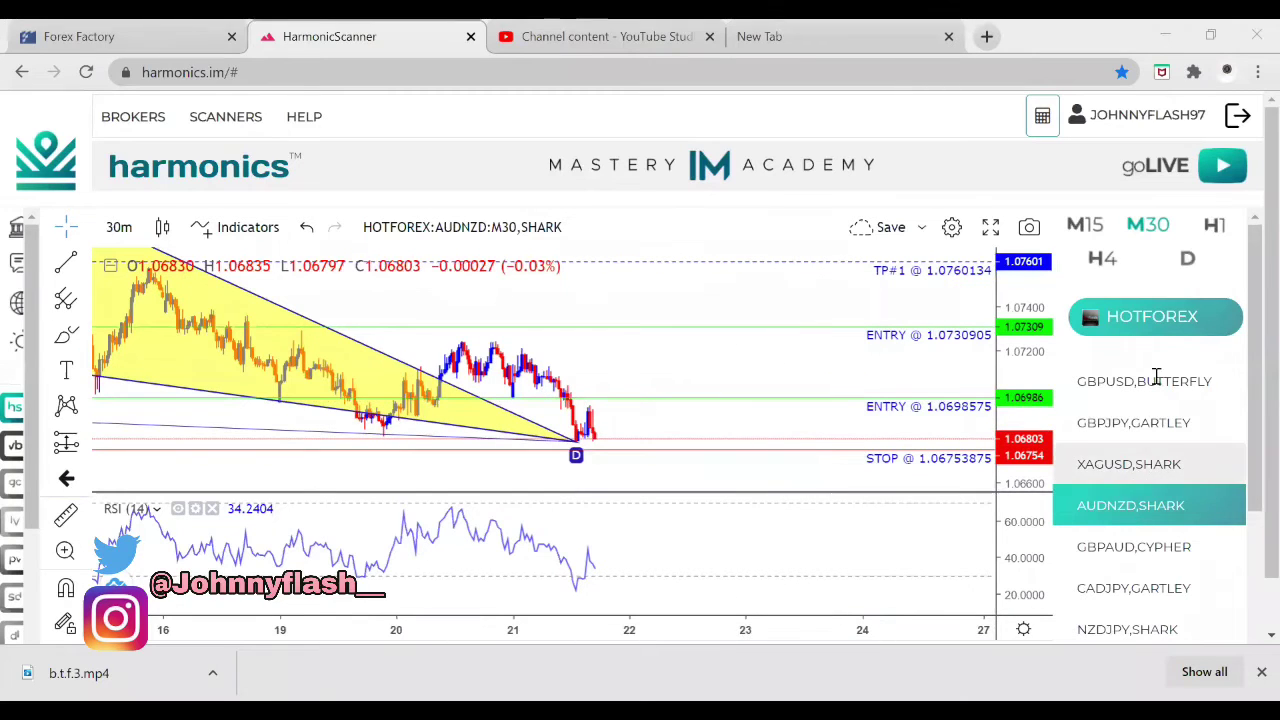
click(1215, 240)
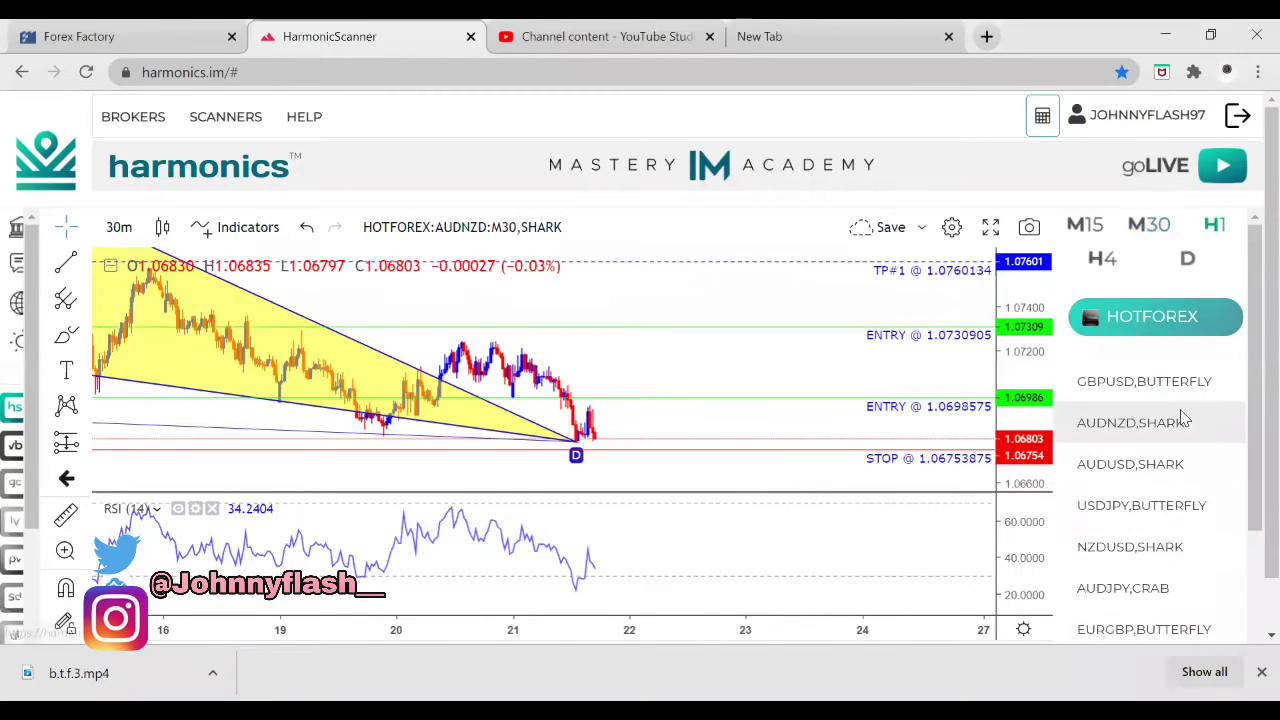
scroll(1180, 420, down, 2)
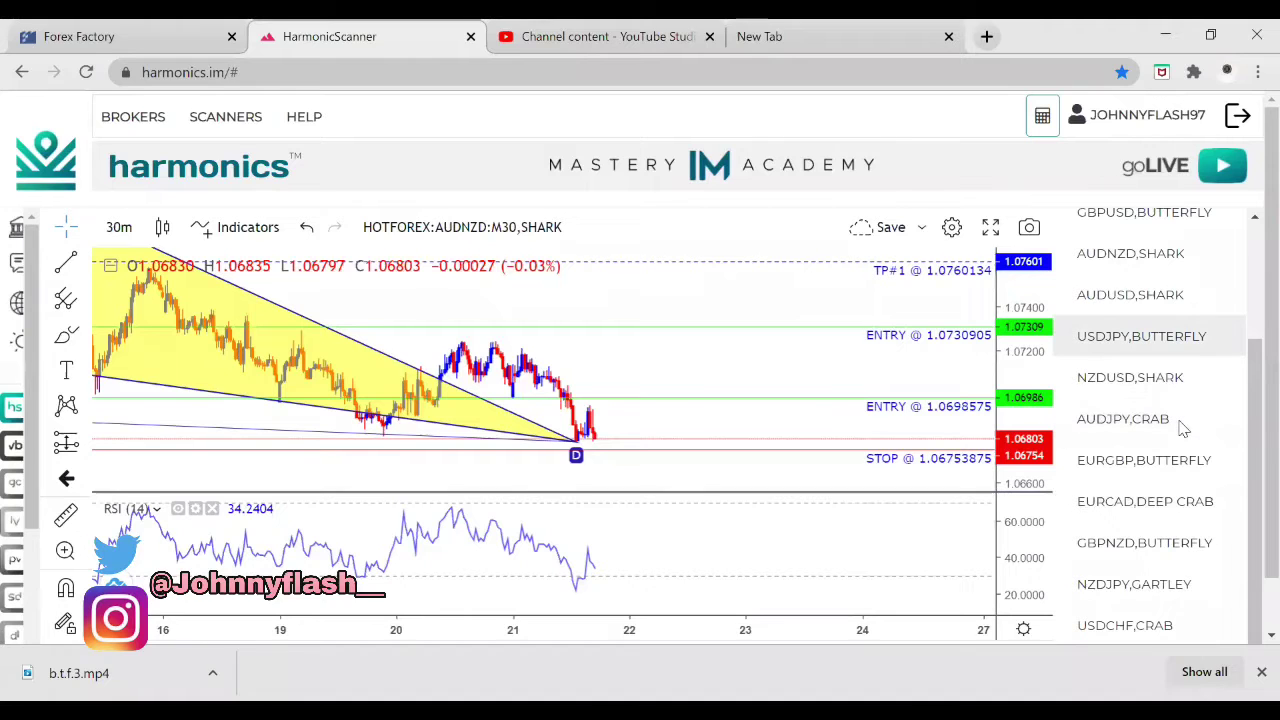
click(1155, 250)
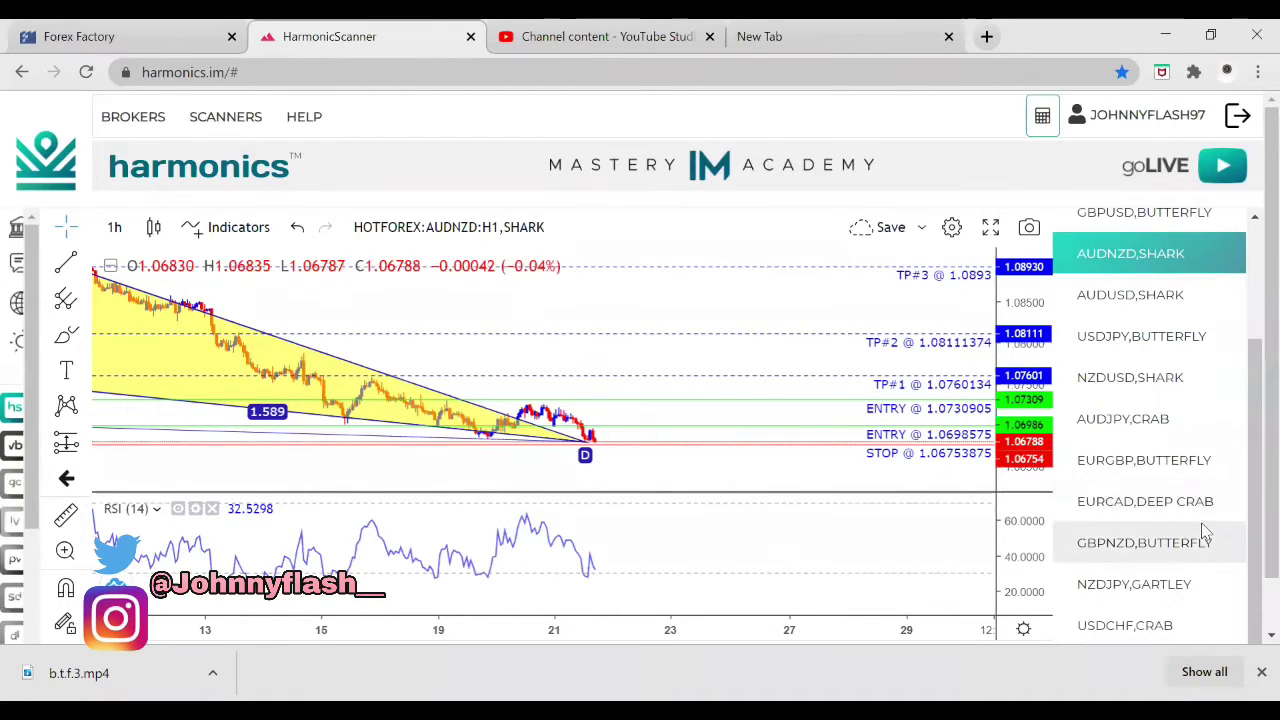
Display the H1 USDCHF Crab pattern and examine the price movement following point D.
scroll(1166, 565, down, 1)
click(1166, 560)
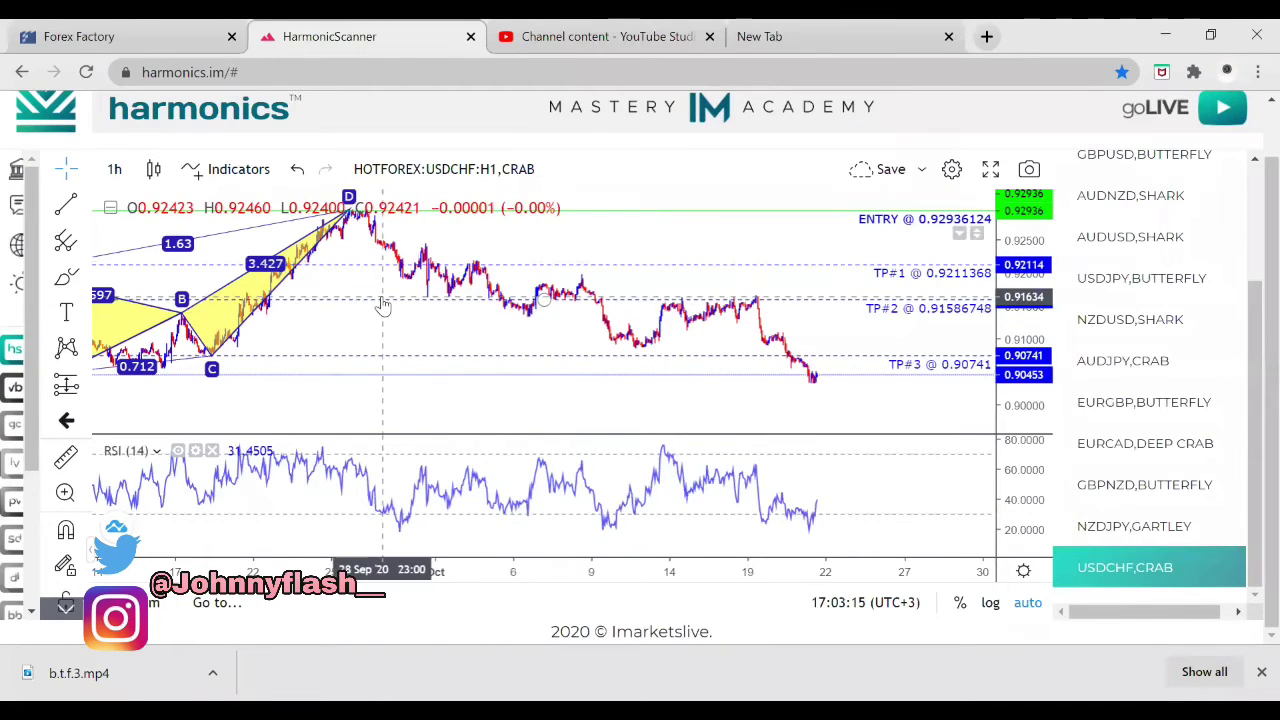
scroll(381, 306, up, 1)
scroll(381, 306, up, 2)
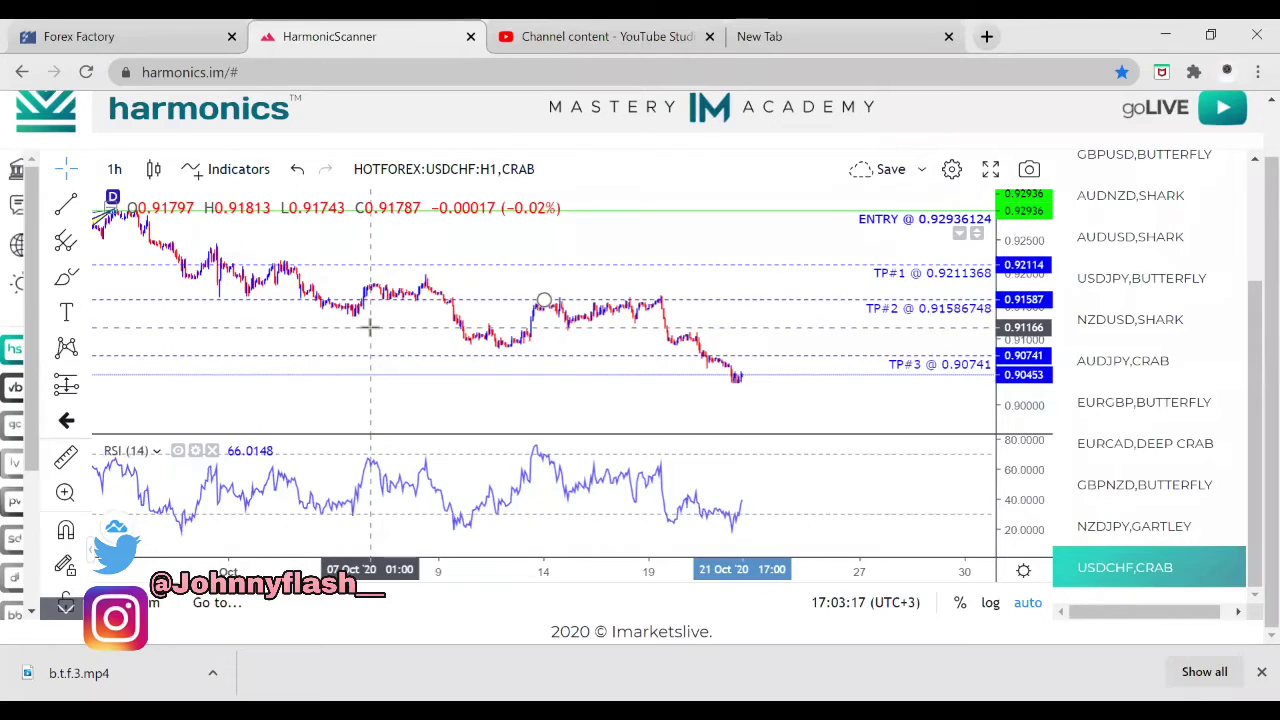
scroll(371, 329, left, 5)
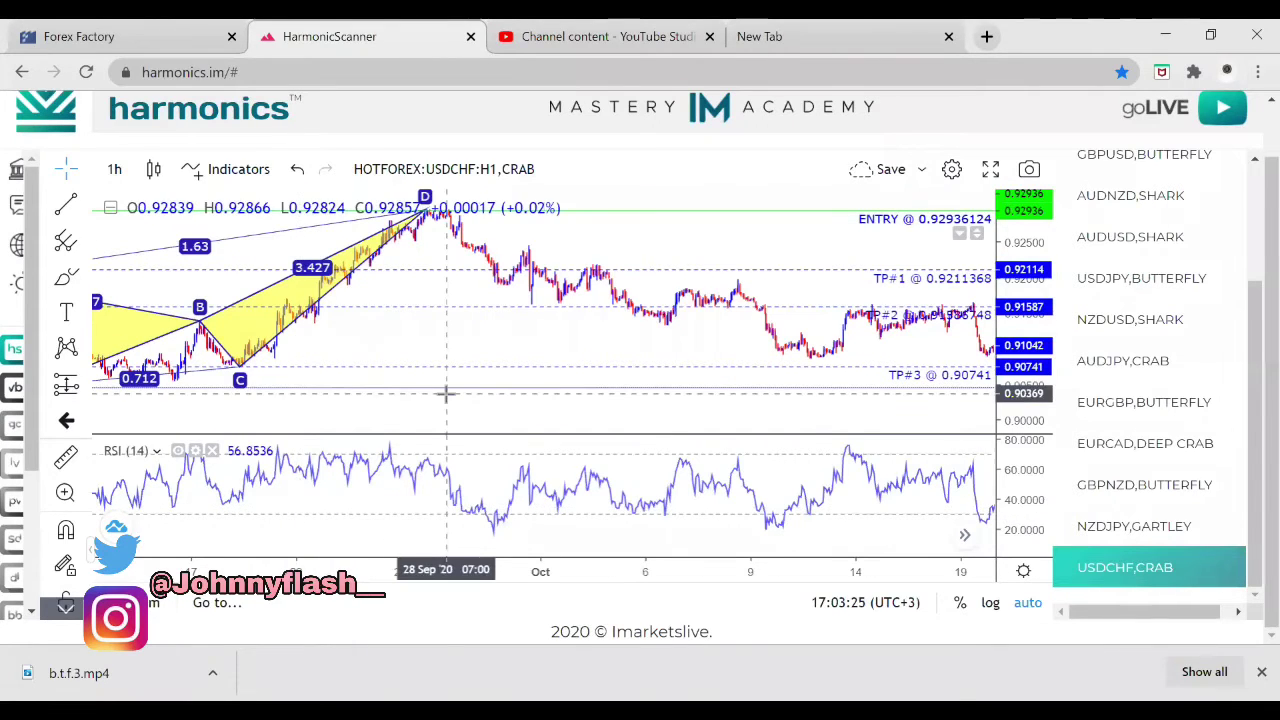
scroll(446, 391, right, 5)
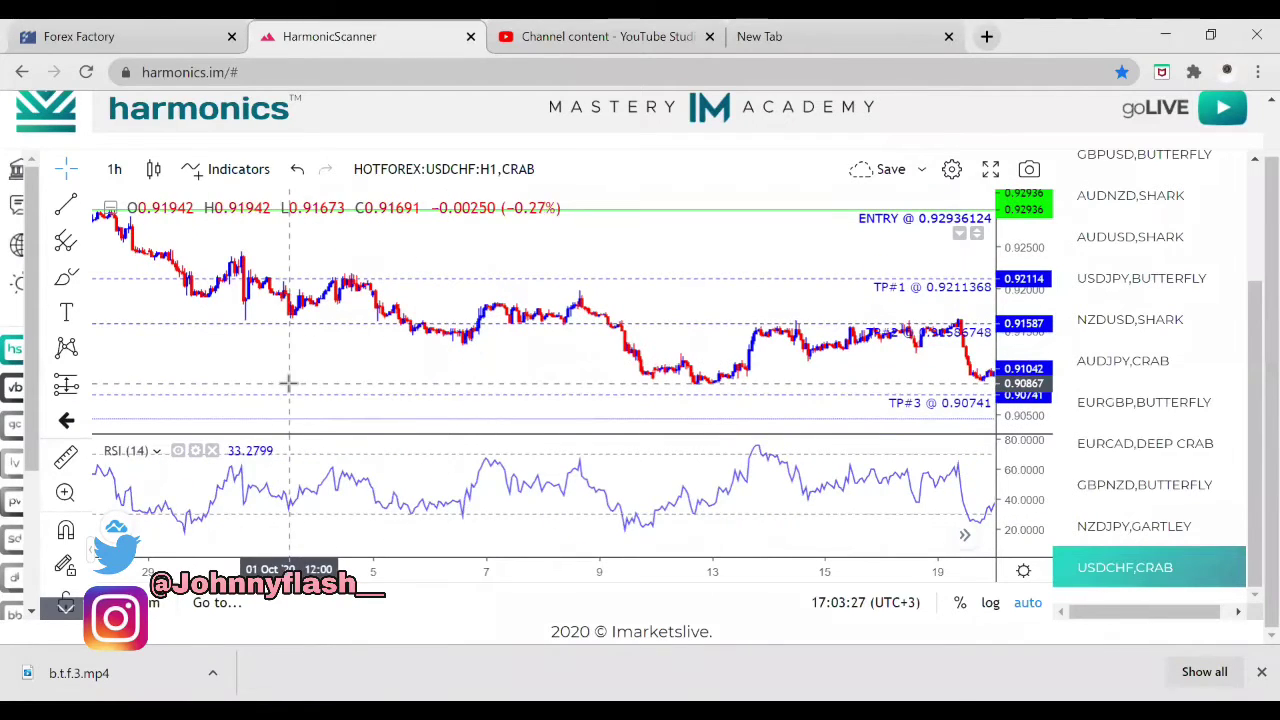
scroll(287, 381, left, 5)
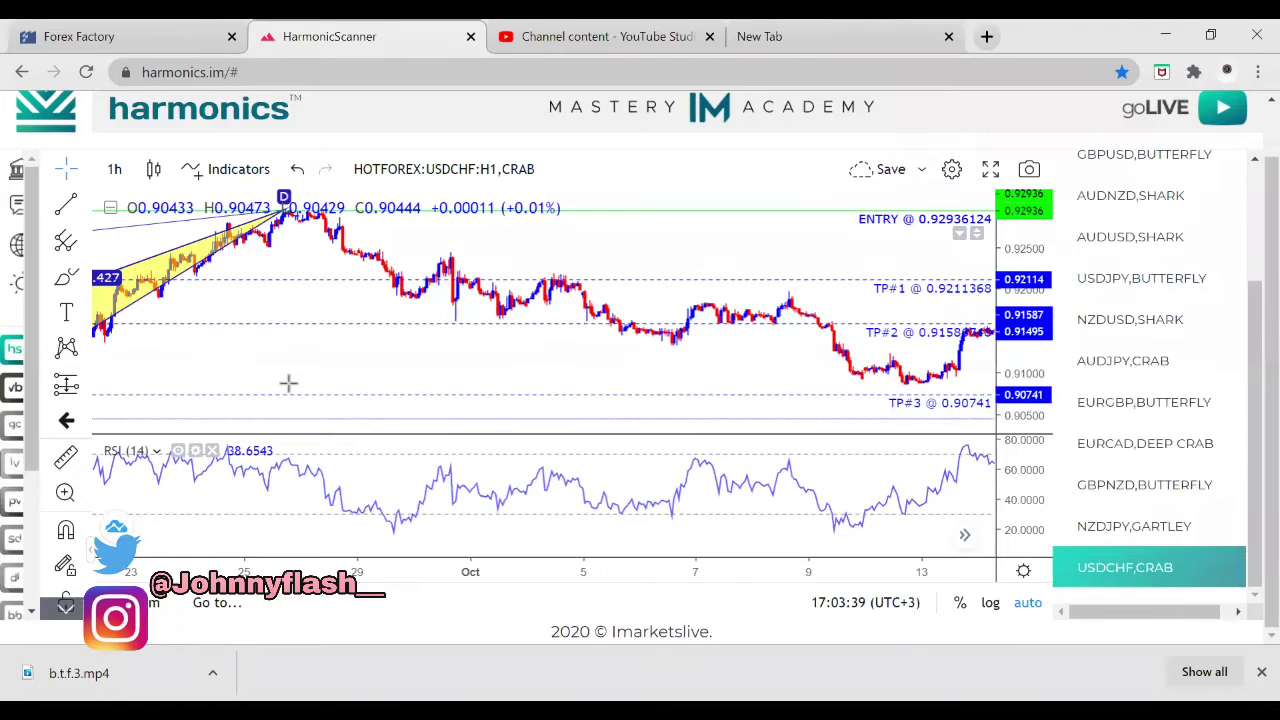
Examine the full USDCHF Crab pattern from X to D against its entry, stop and take-profit levels.
scroll(329, 241, up, 2)
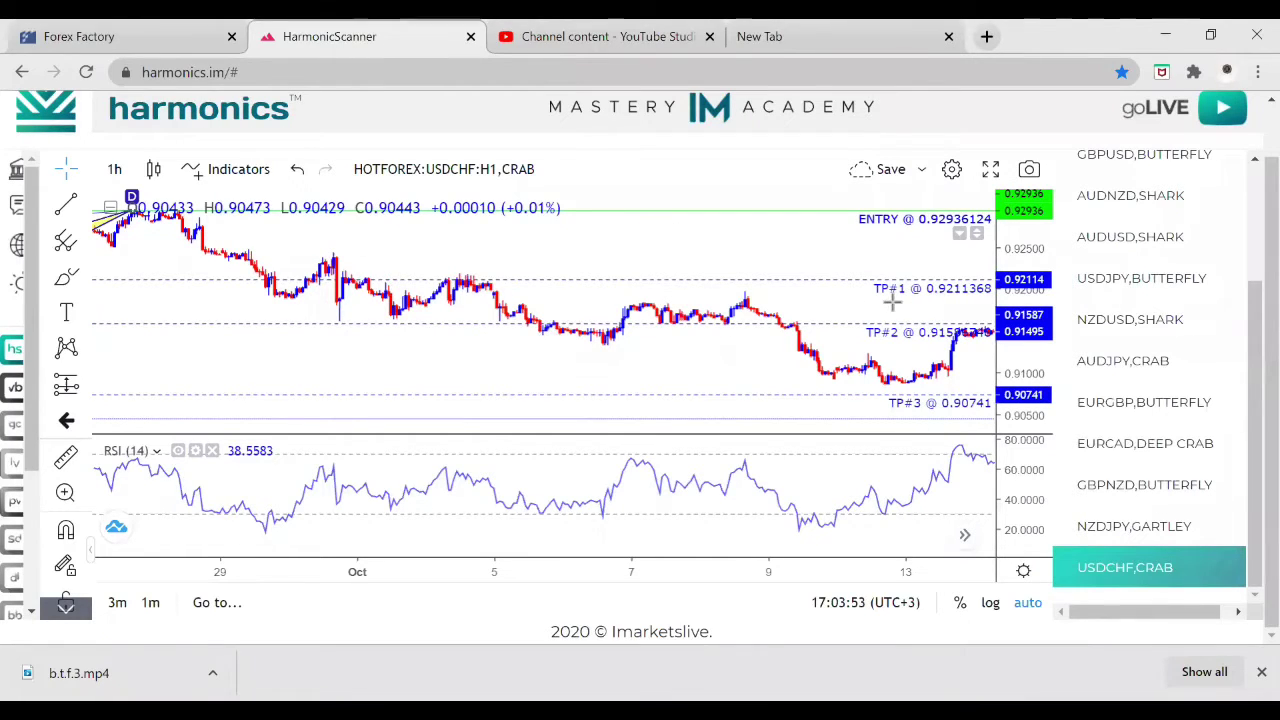
scroll(837, 305, down, 5)
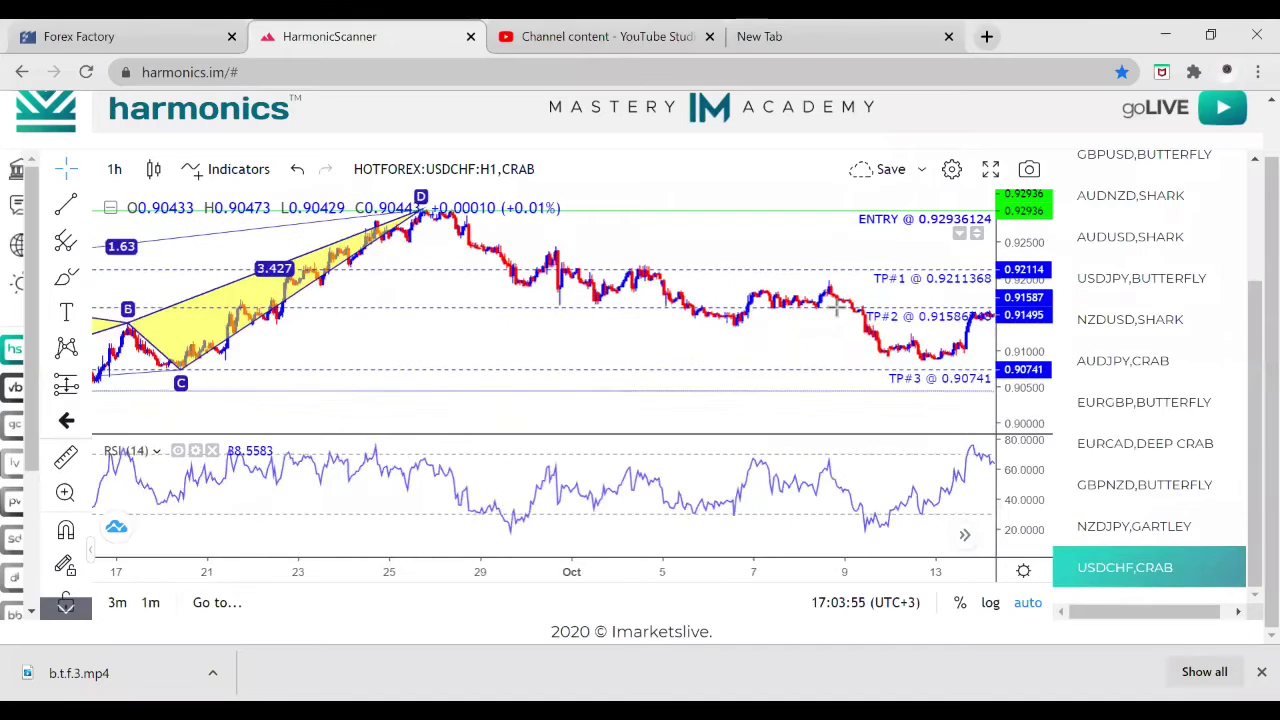
scroll(837, 305, down, 4)
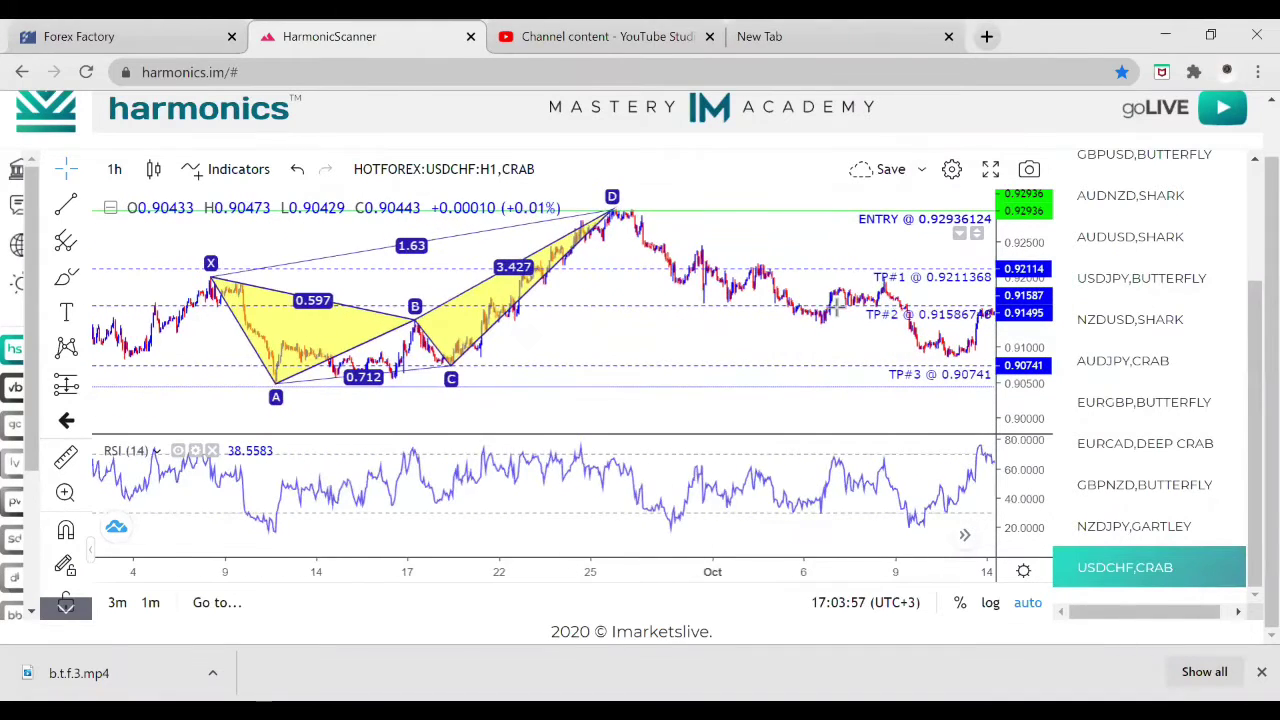
scroll(837, 308, down, 2)
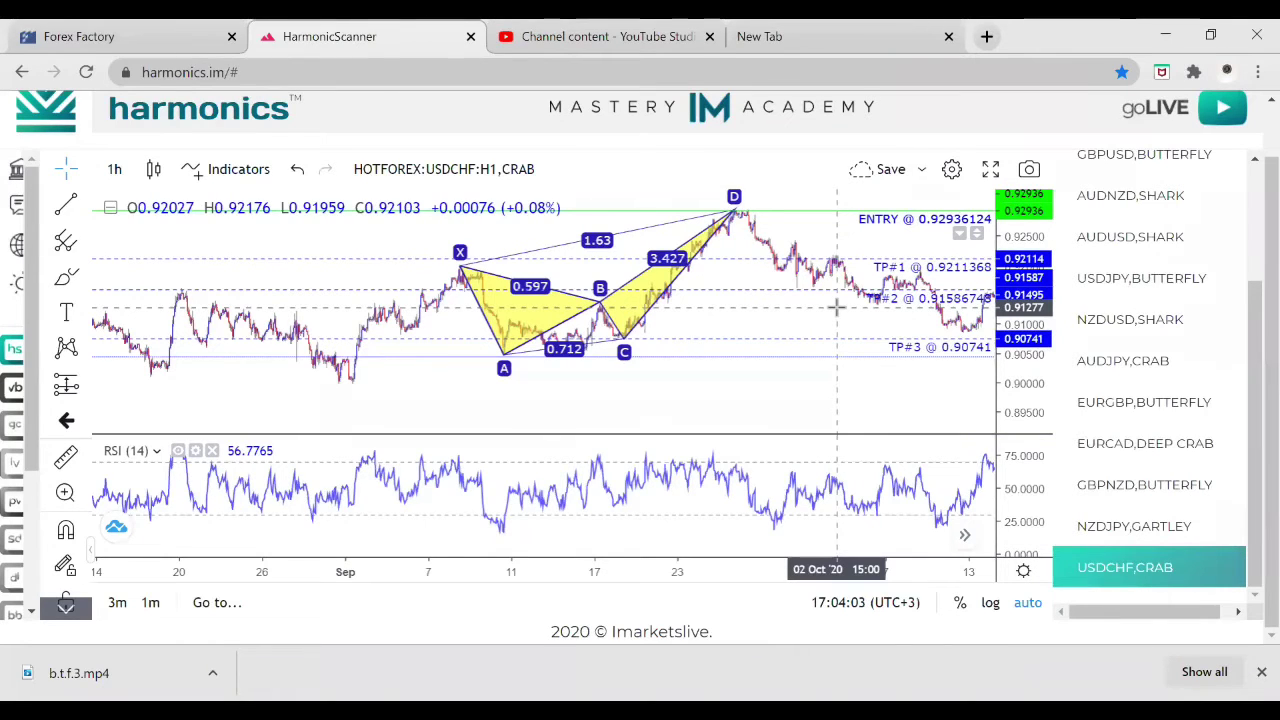
scroll(895, 268, down, 3)
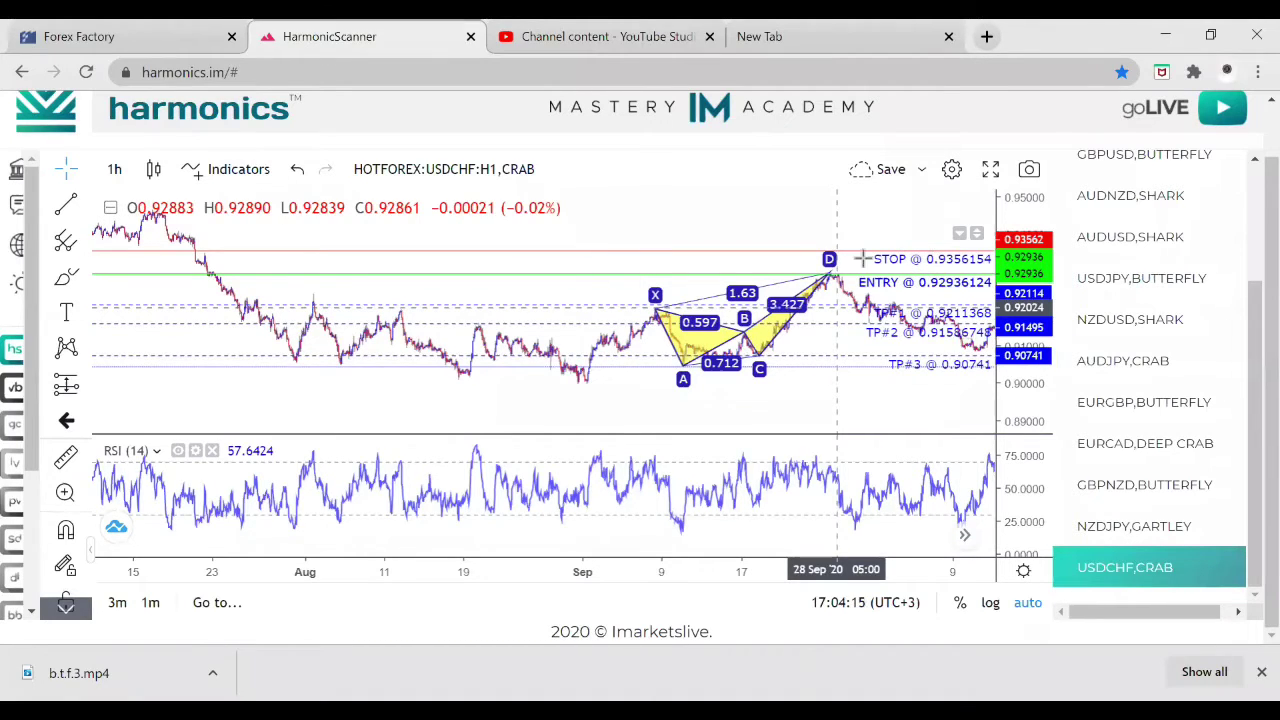
scroll(836, 307, up, 5)
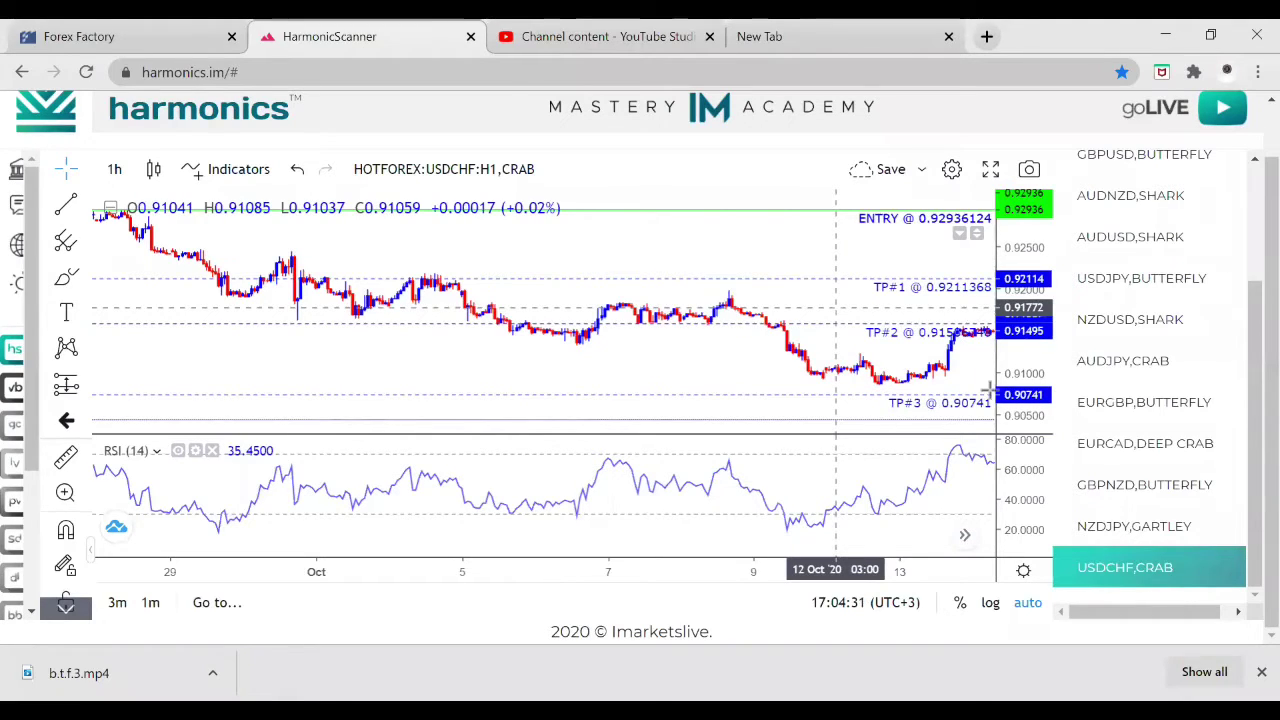
scroll(816, 331, down, 3)
scroll(816, 331, down, 3)
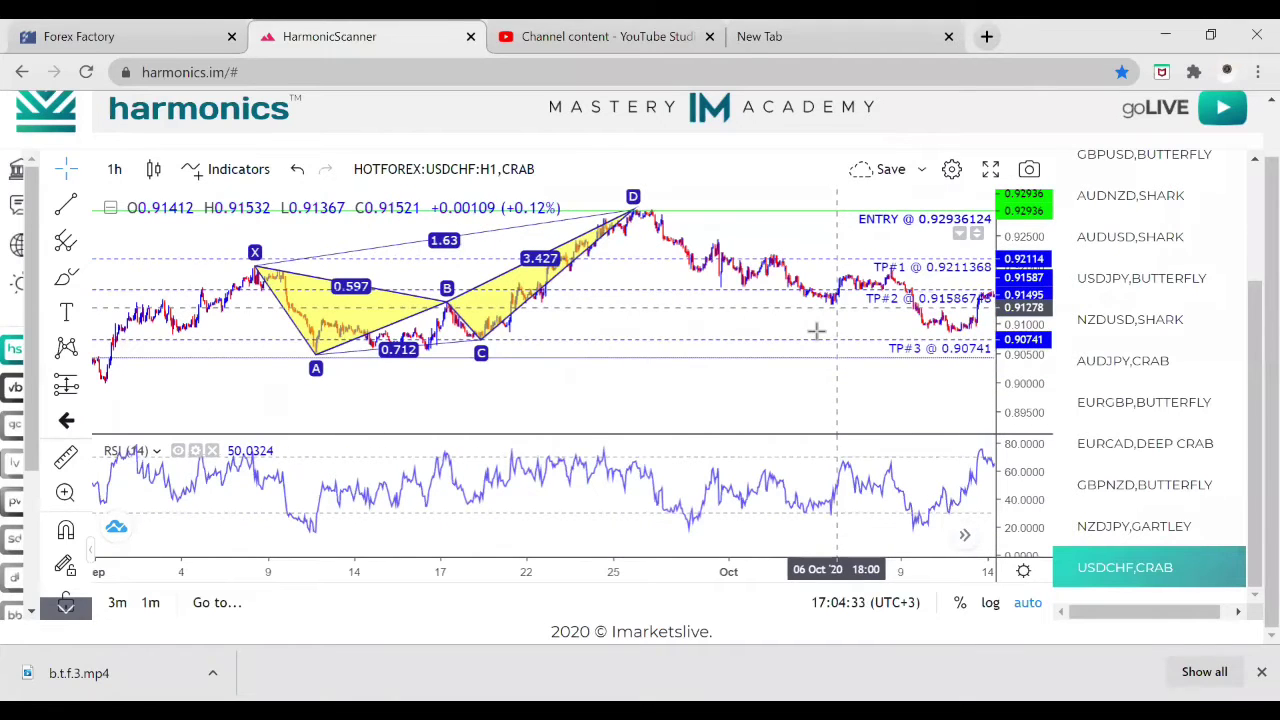
View the H1 NZDJPY Gartley pattern and examine the GBPNZD Butterfly's price movement from point D towards its take-profit levels.
click(1148, 522)
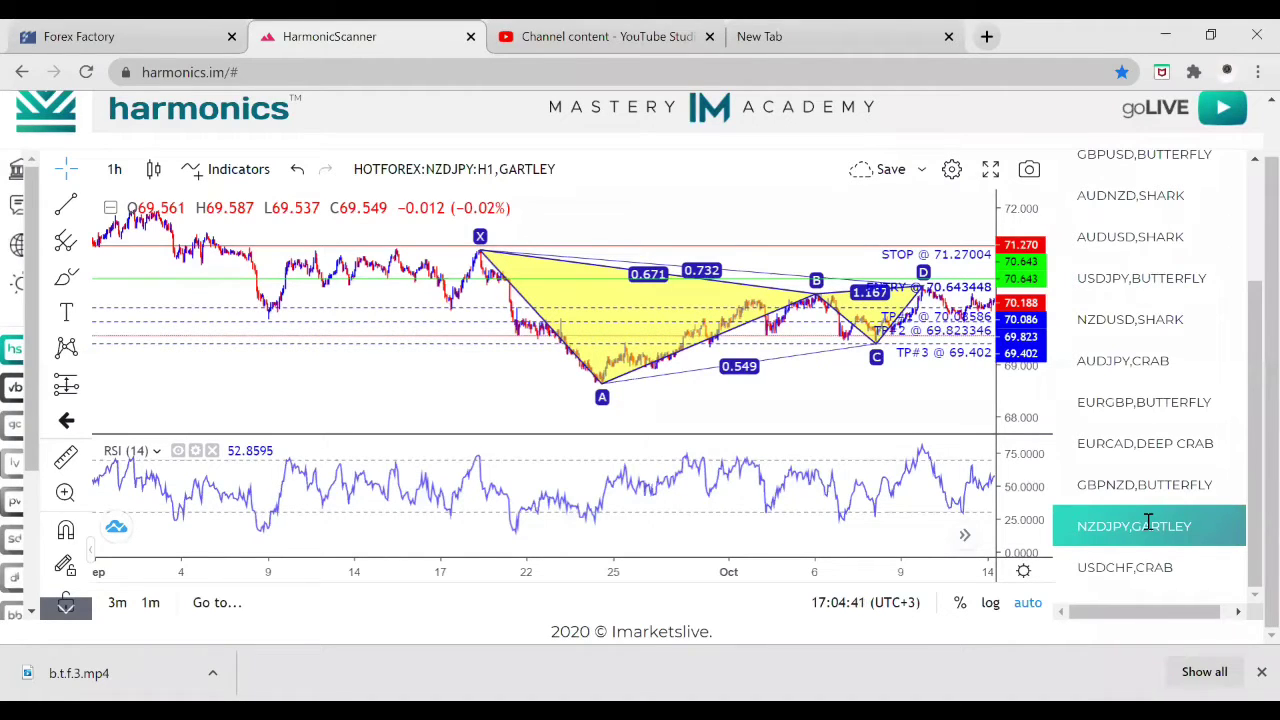
click(1119, 485)
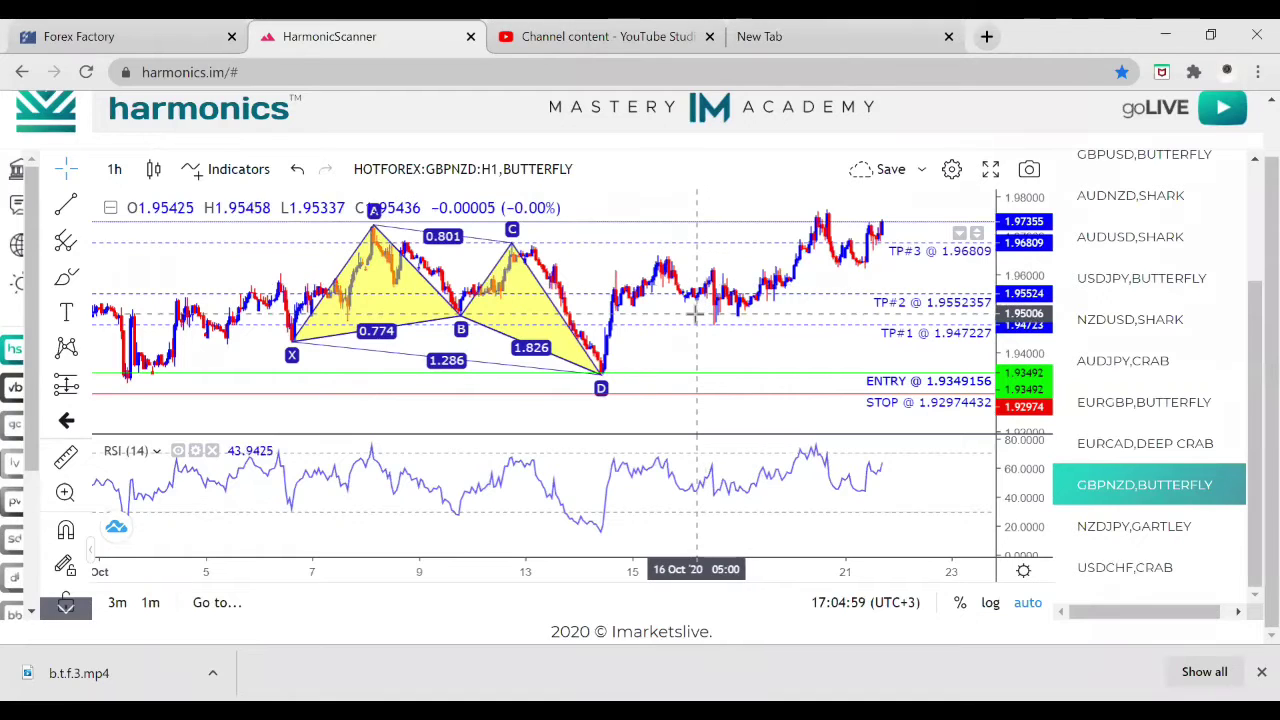
scroll(629, 402, down, 5)
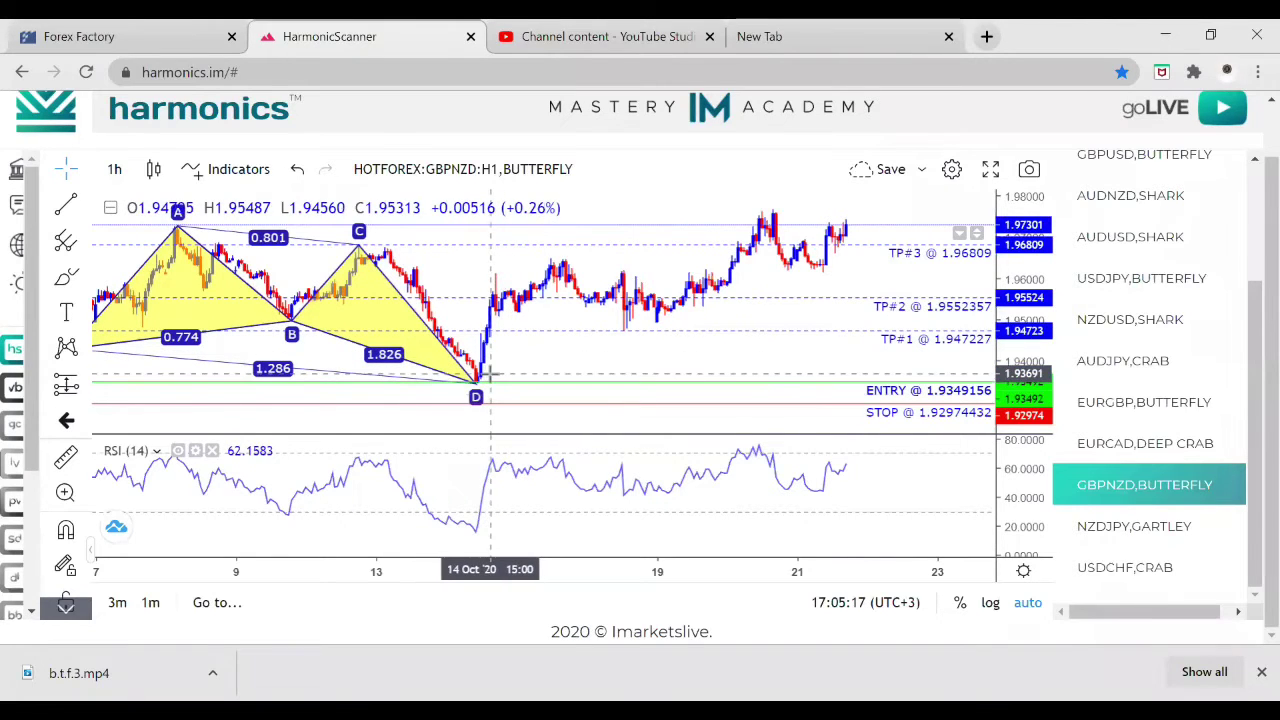
scroll(490, 373, up, 4)
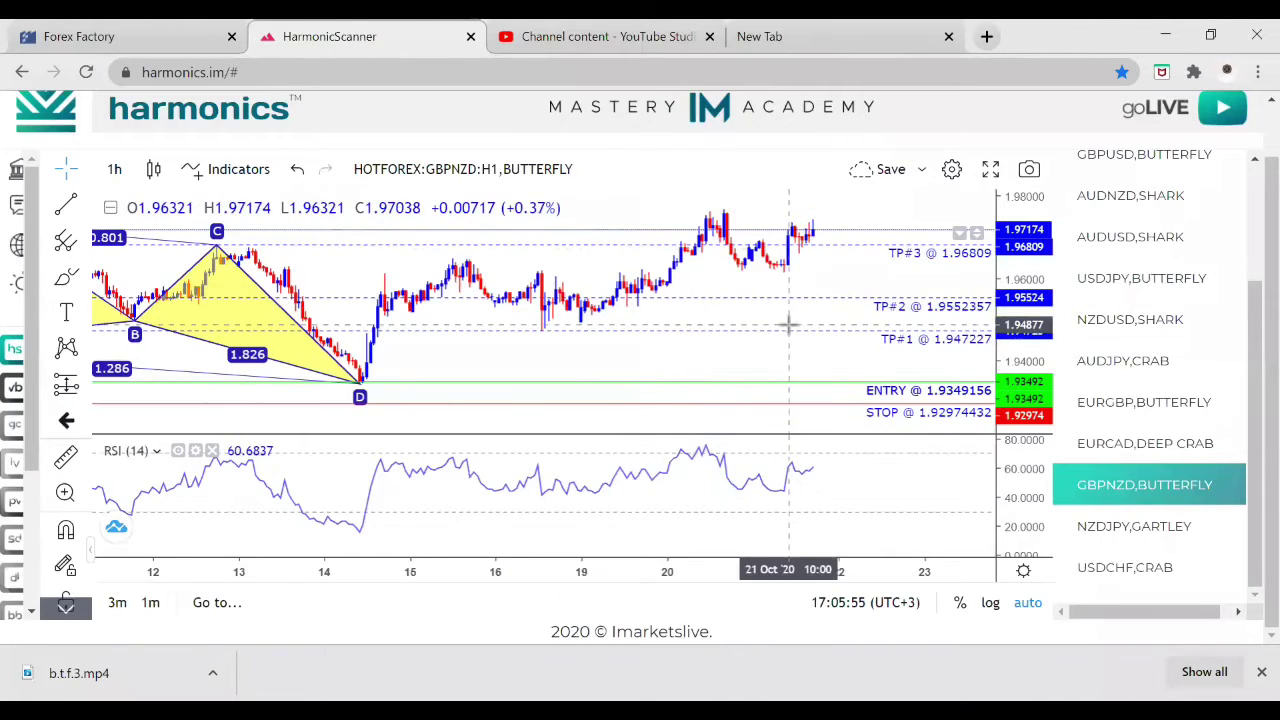
Check the H1 EURCAD Deep Crab pattern's entry, stop and take-profit levels and display the EURGBP Butterfly pattern.
click(1110, 441)
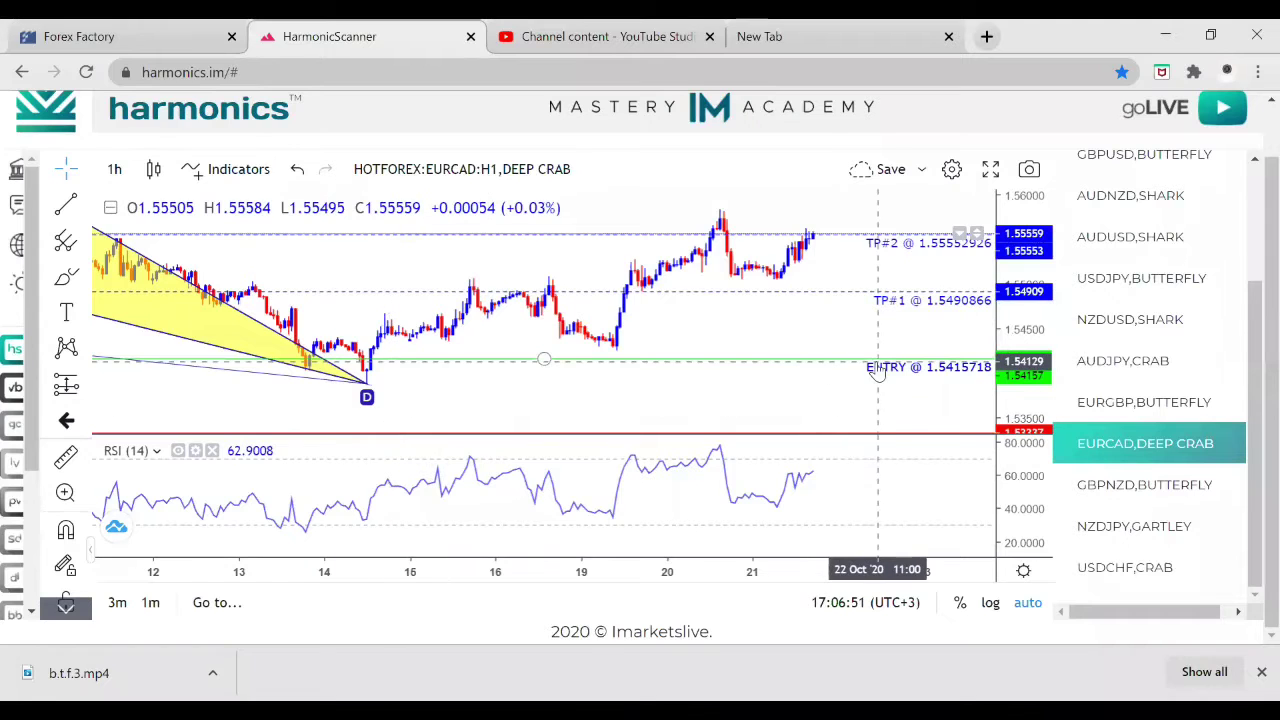
scroll(786, 366, down, 3)
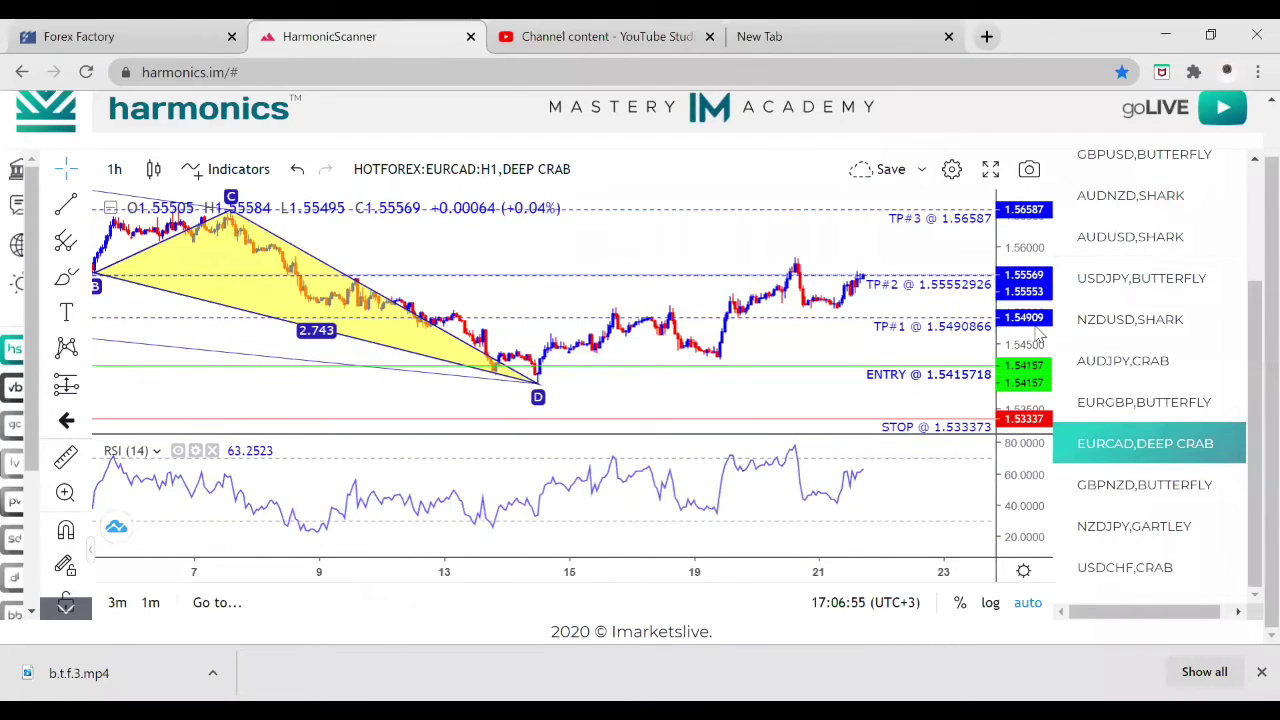
click(1135, 404)
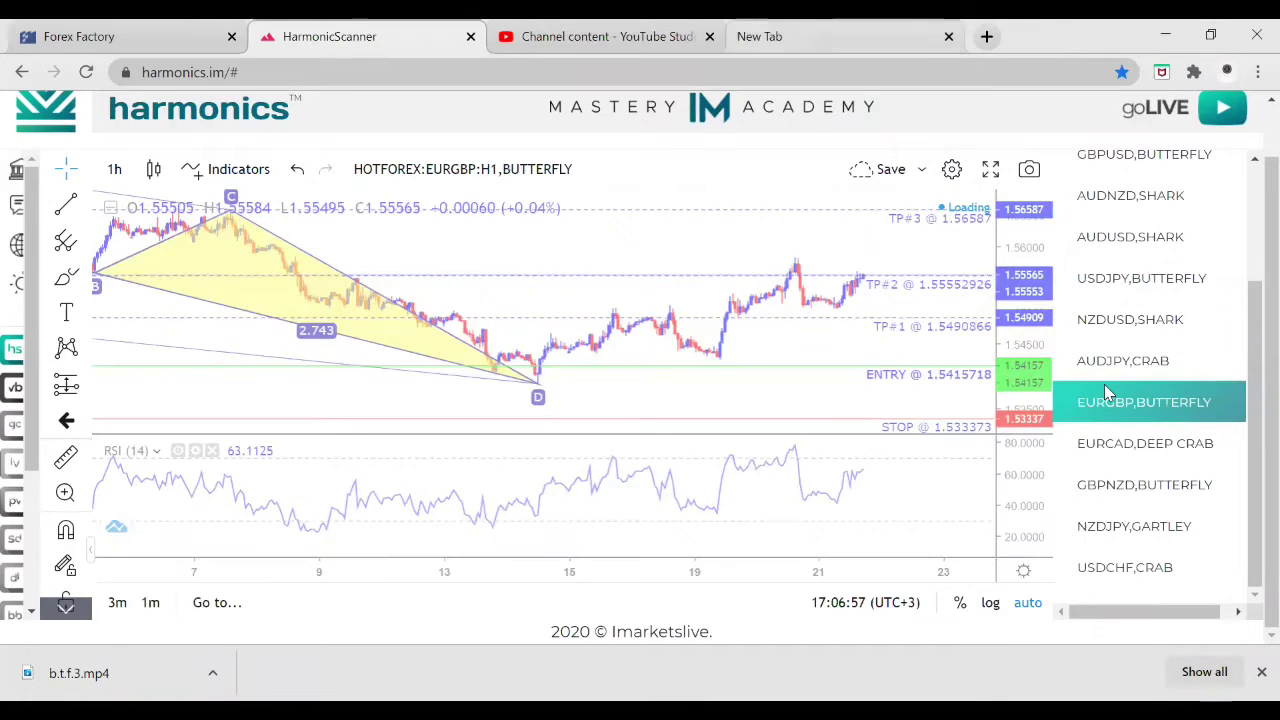
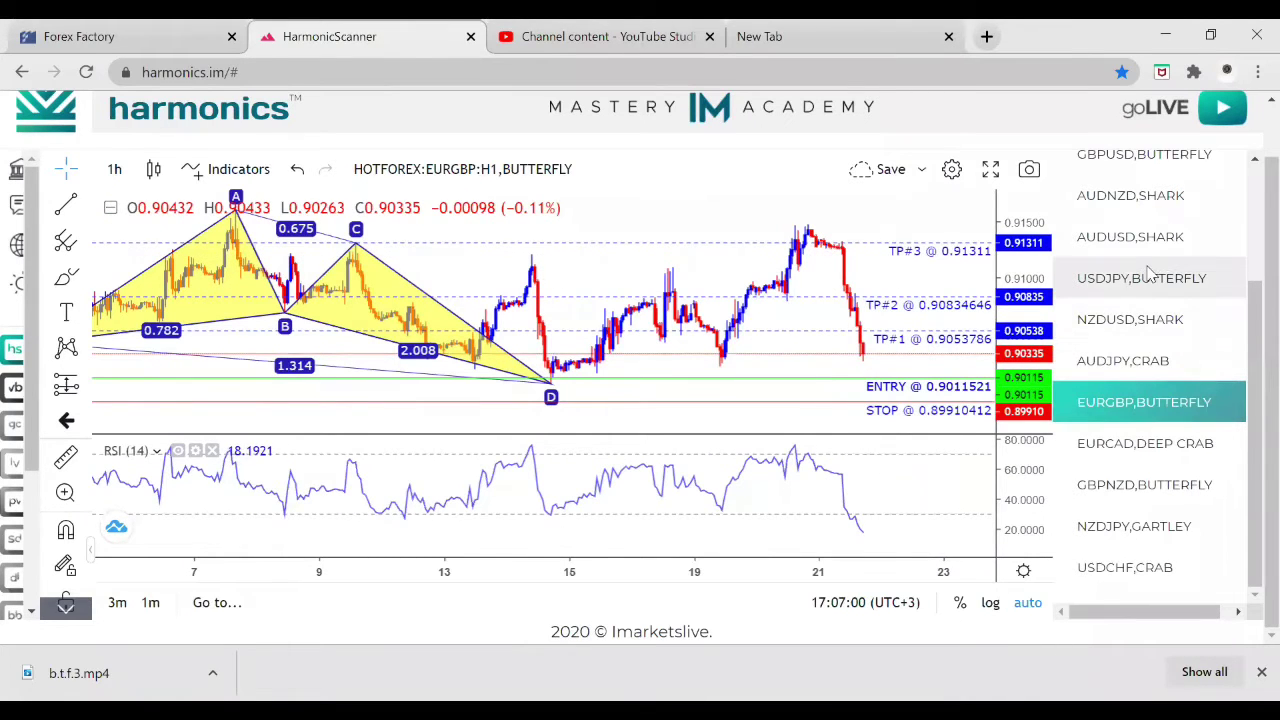
View the H1 AUDNZD Shark pattern and examine the AUDUSD Shark's price movement between its entry and first take-profit level.
click(1160, 199)
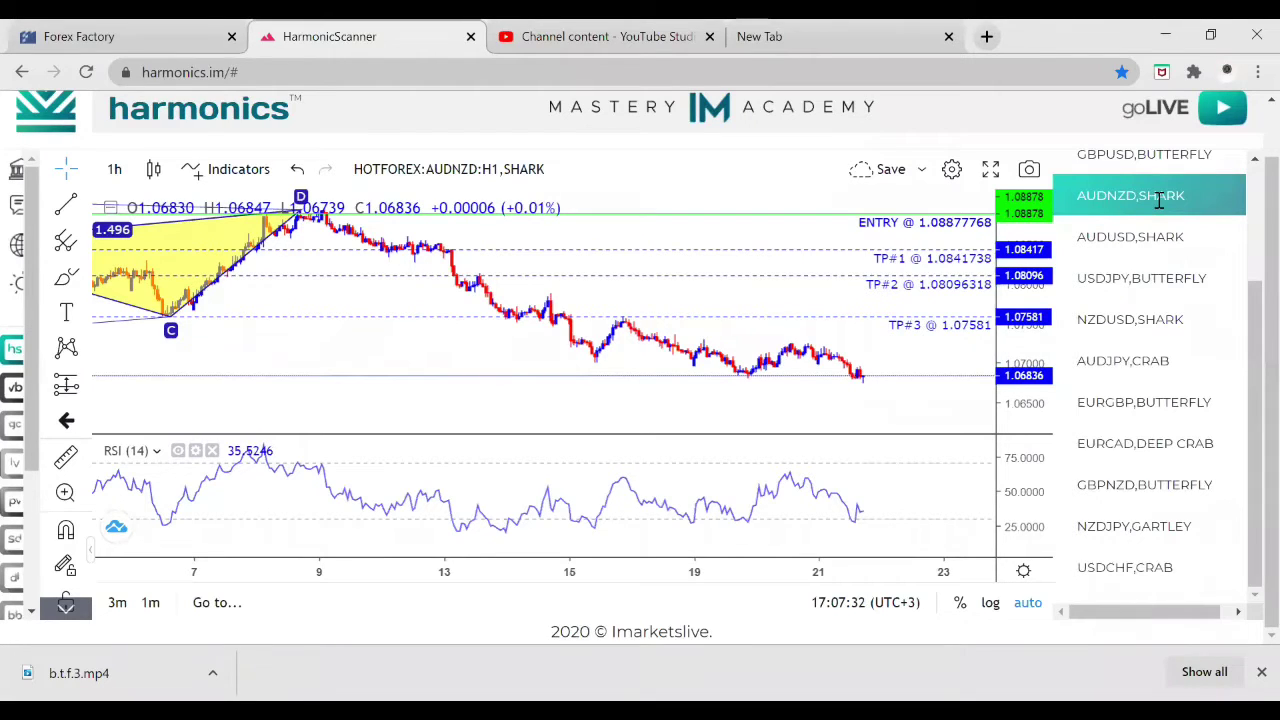
click(1150, 262)
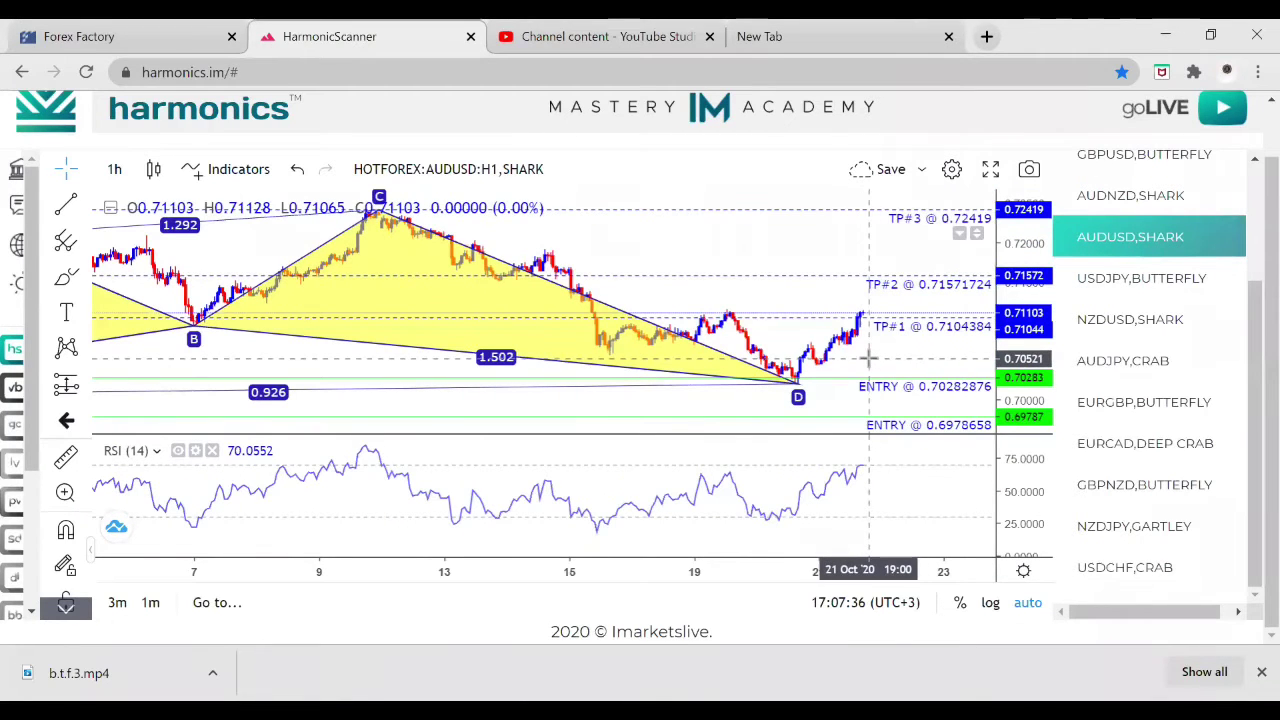
scroll(868, 357, up, 6)
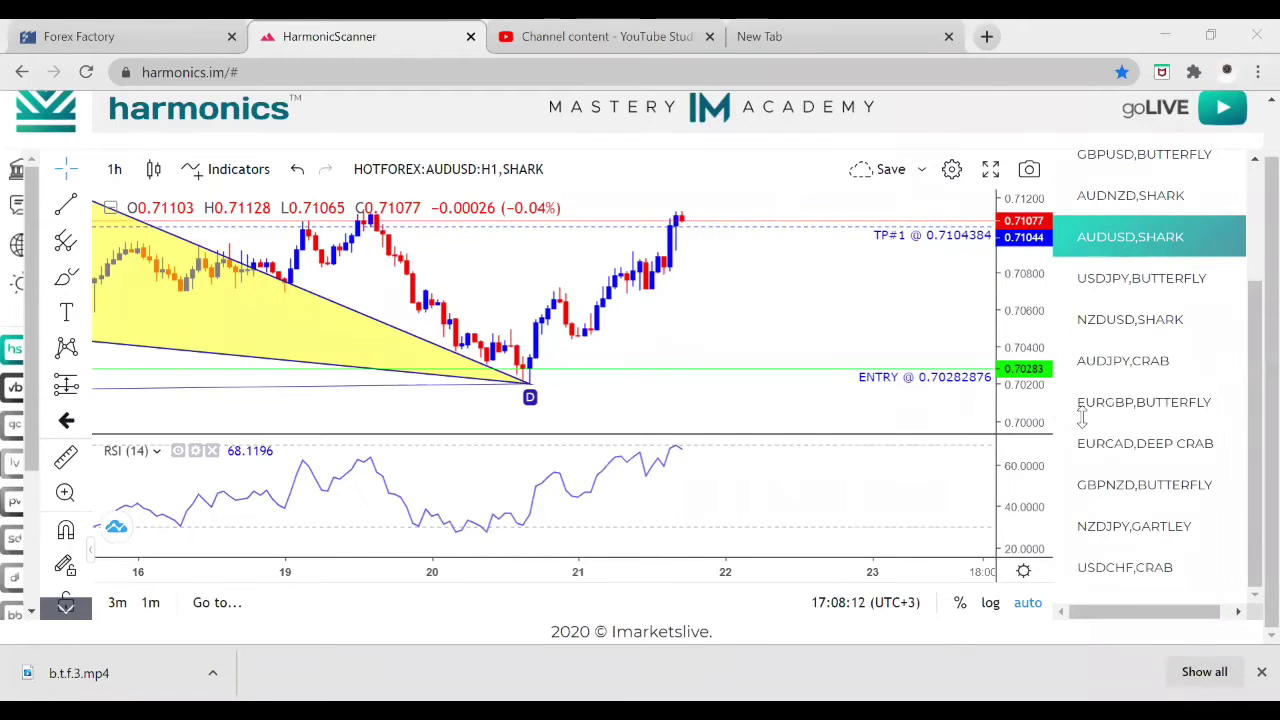
Review the H1 USDJPY Butterfly, AUDJPY Crab, EURGBP Butterfly, EURCAD Deep Crab and GBPNZD Butterfly patterns.
click(1183, 277)
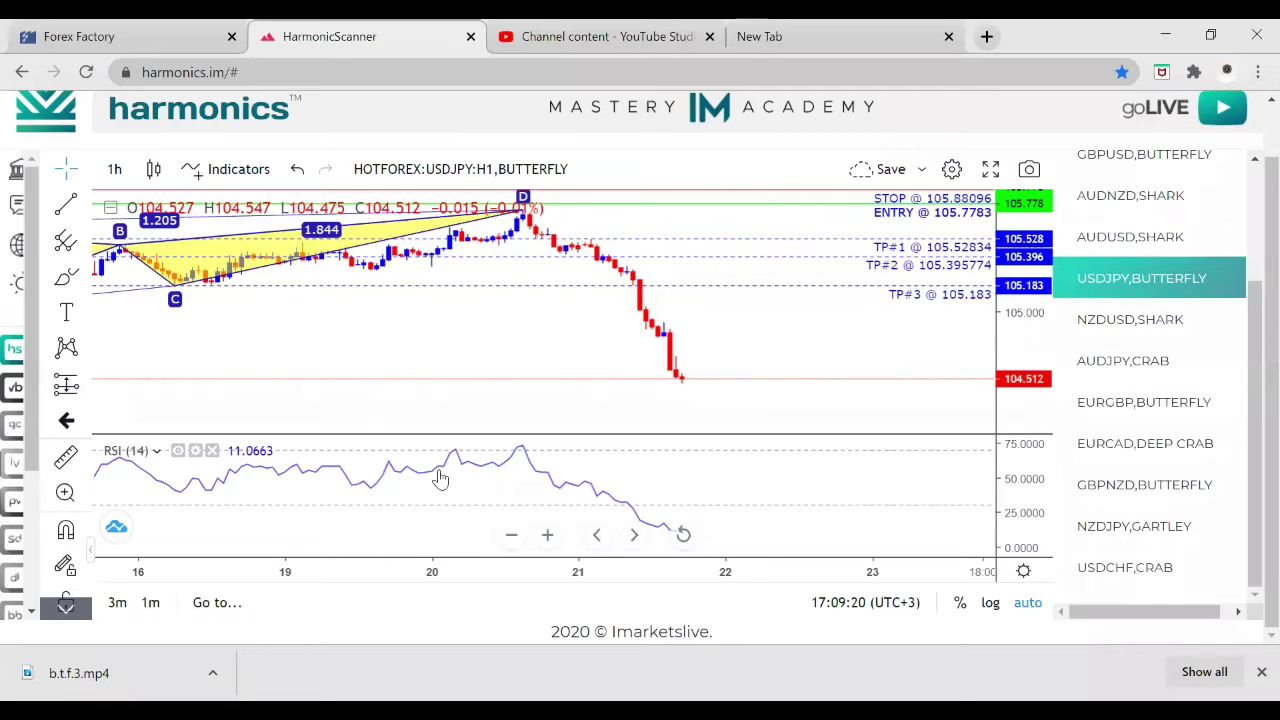
click(1096, 378)
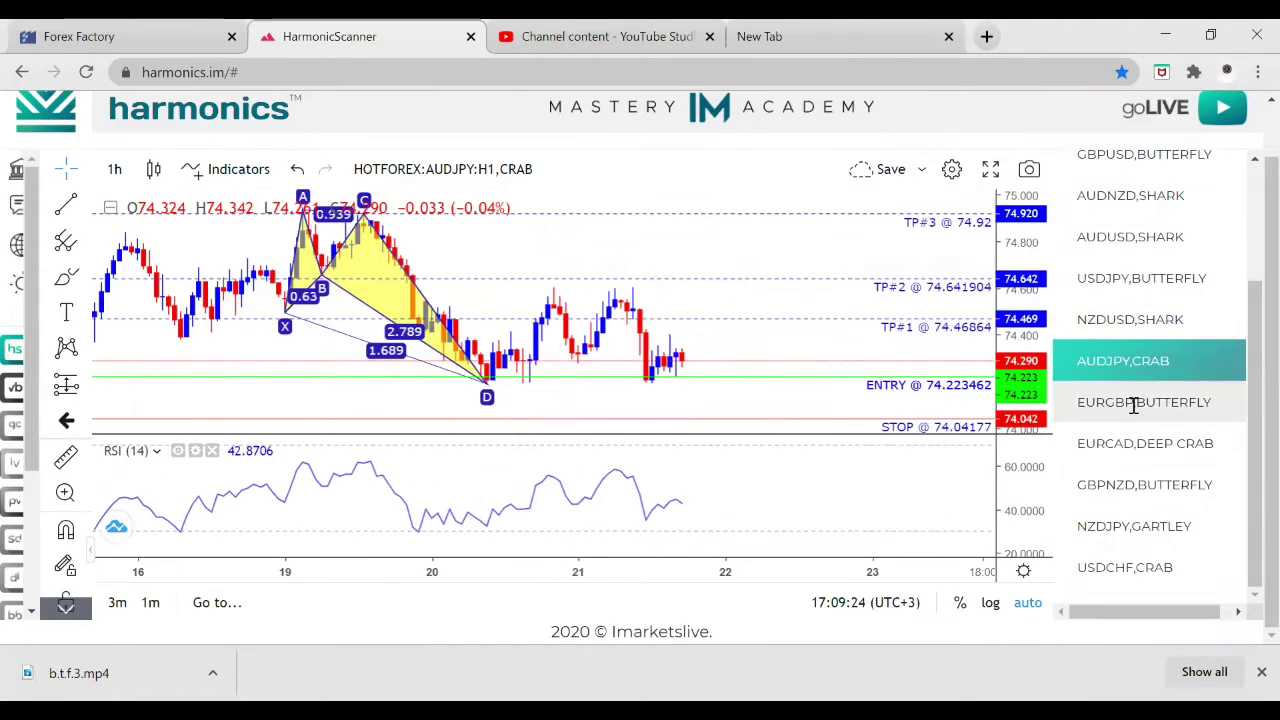
click(1134, 405)
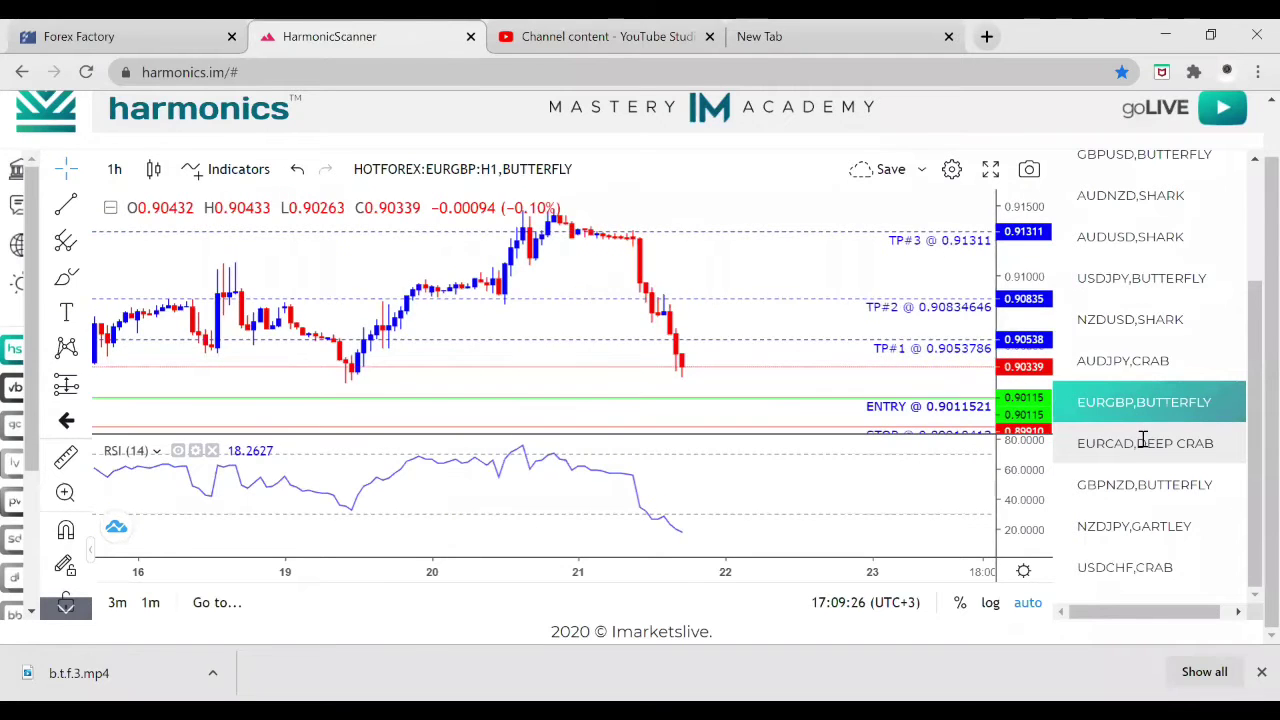
click(1143, 441)
click(1162, 500)
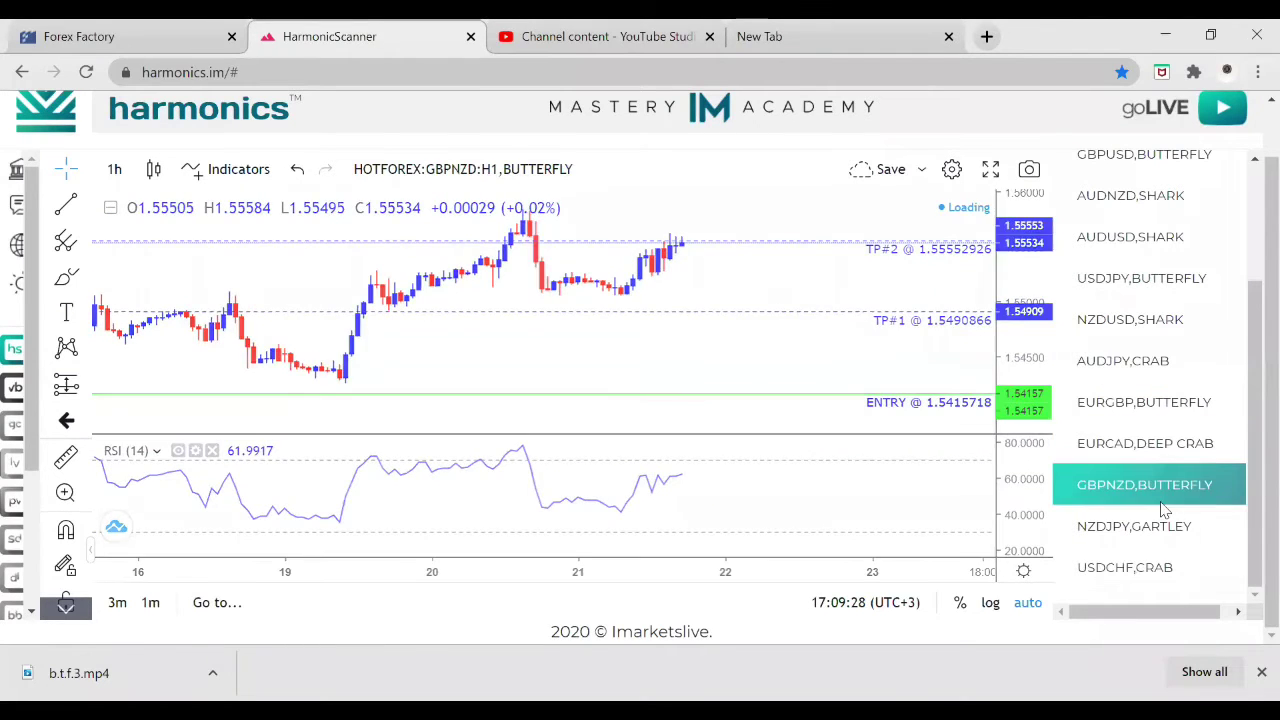
Examine the H1 NZDJPY Gartley pattern from point D against its take-profit levels and redisplay the USDCHF Crab pattern.
click(1165, 530)
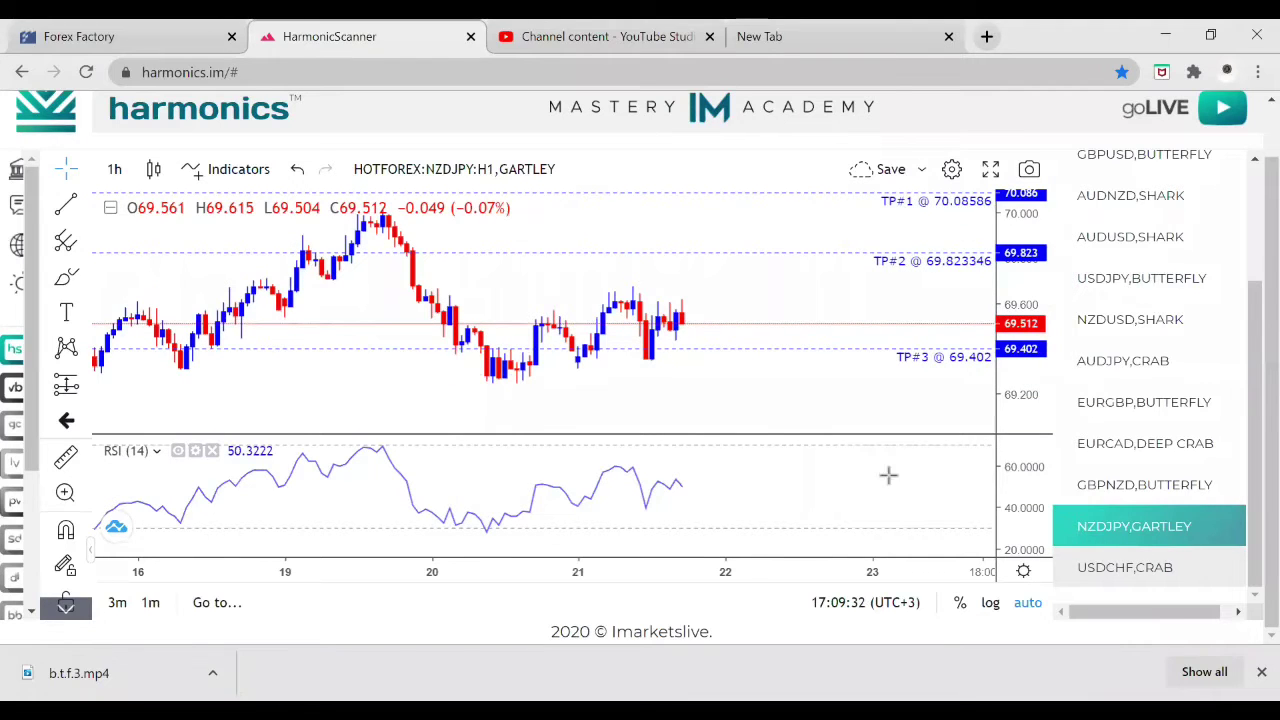
scroll(699, 373, down, 5)
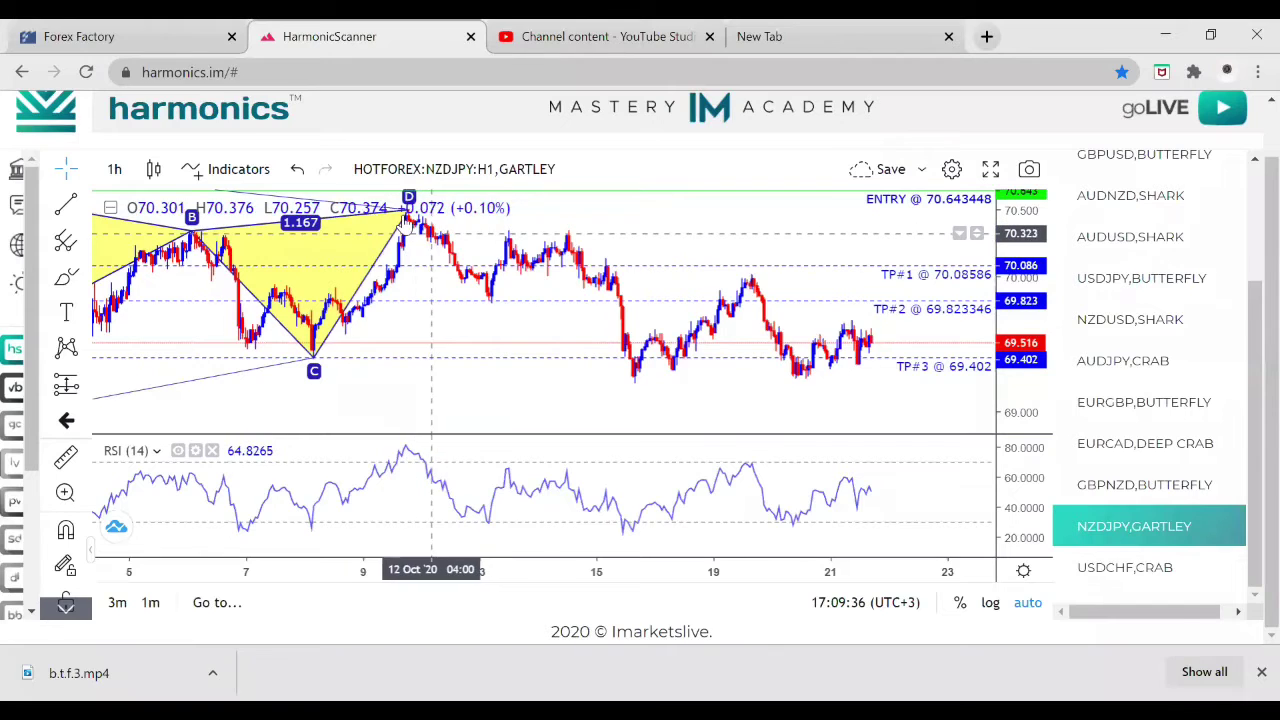
scroll(425, 240, up, 1)
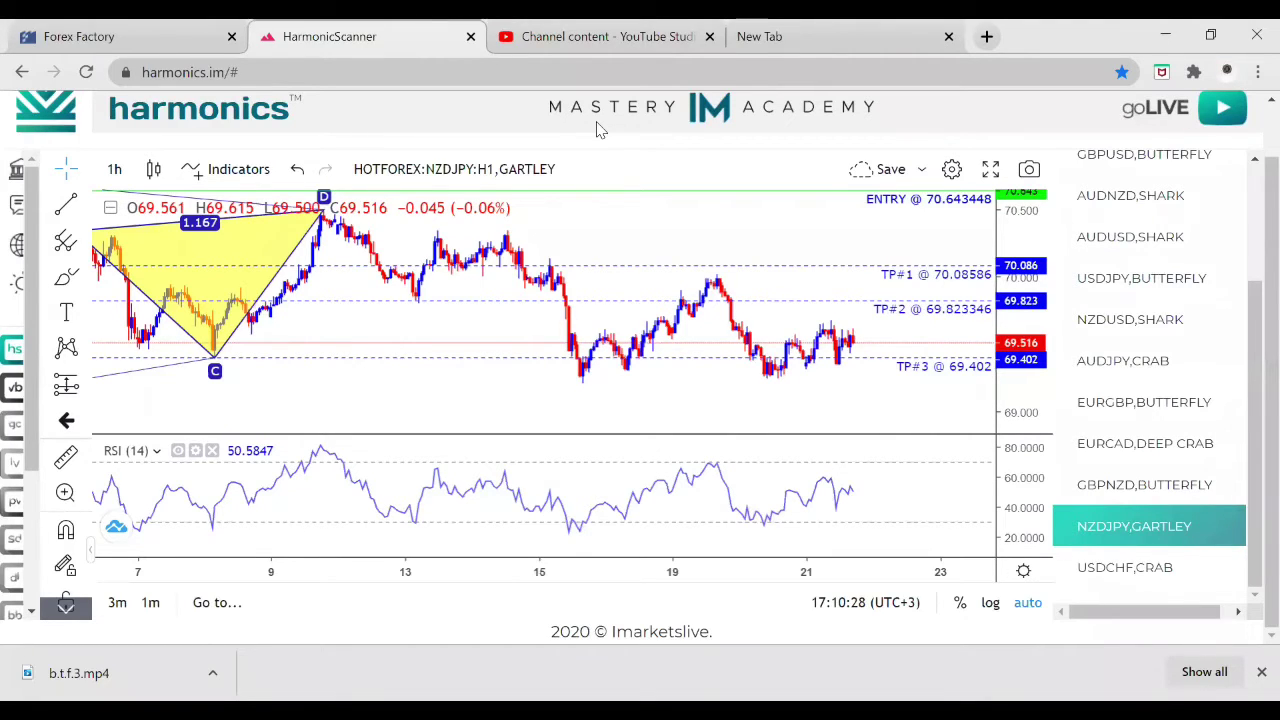
click(1188, 566)
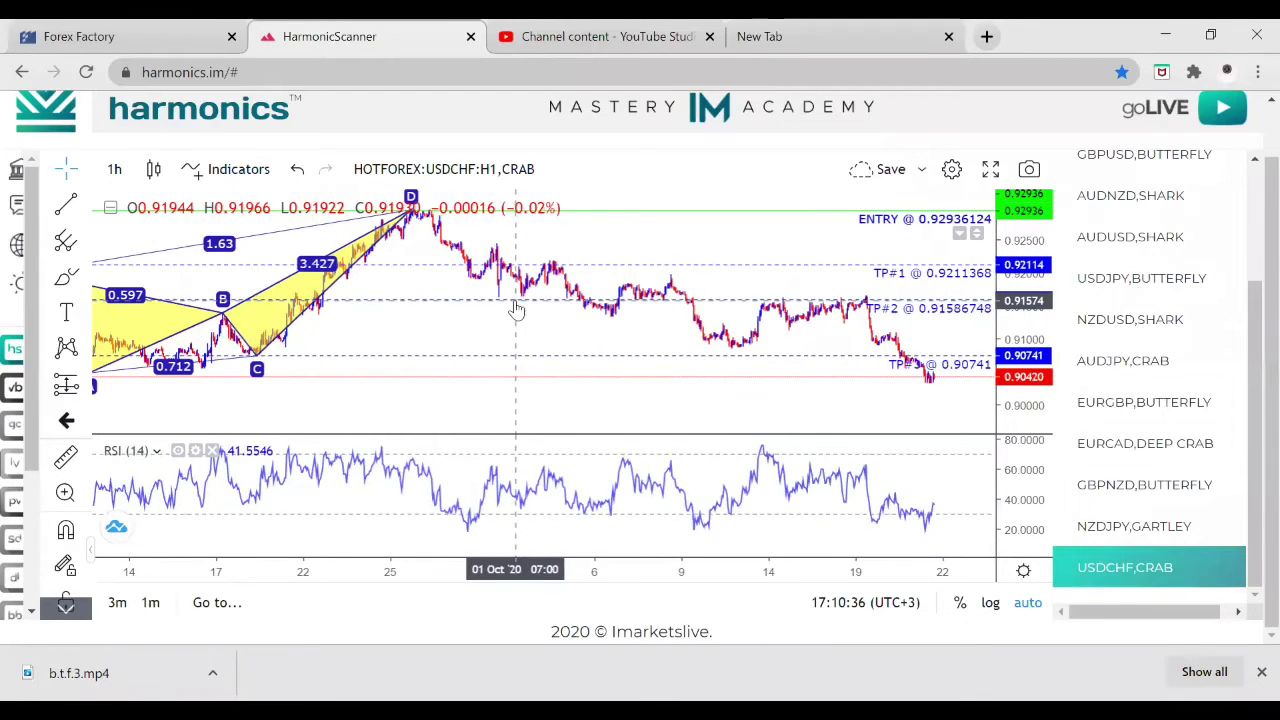
Examine the H1 USDCHF Crab's price movement after point D against its three take-profit levels up to the latest candles.
scroll(418, 275, up, 1)
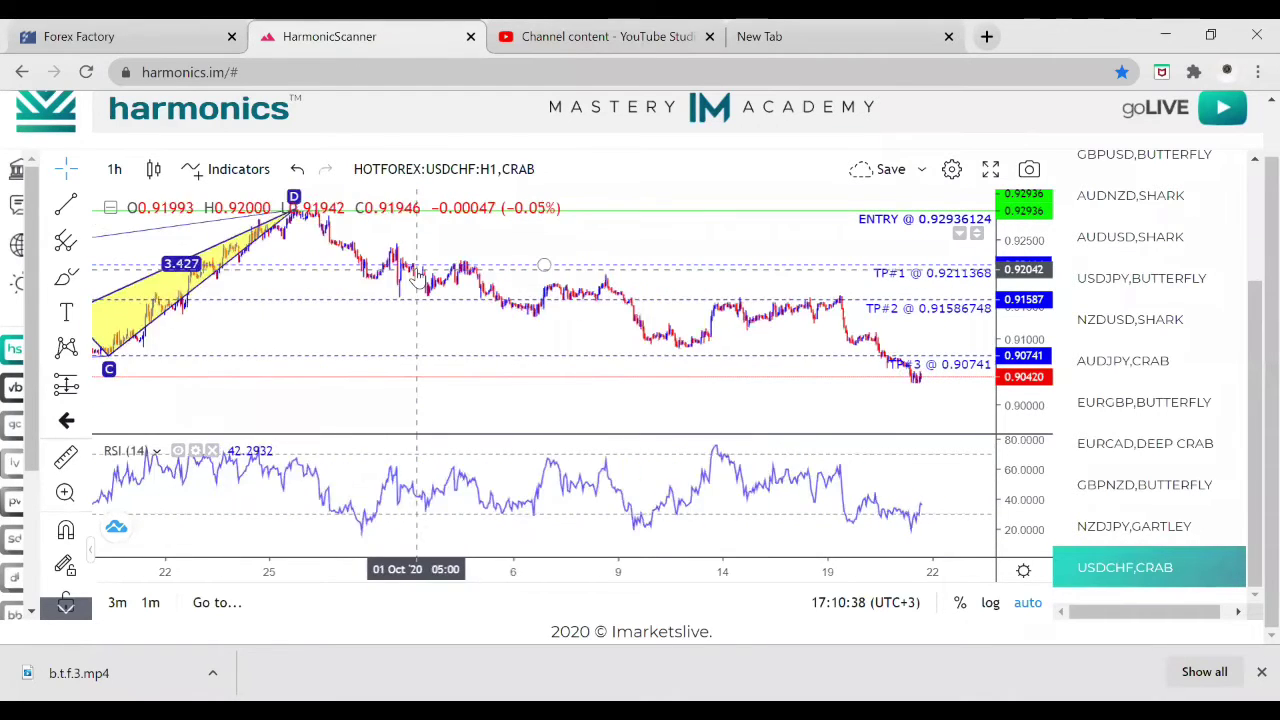
scroll(418, 275, up, 2)
scroll(418, 277, left, 3)
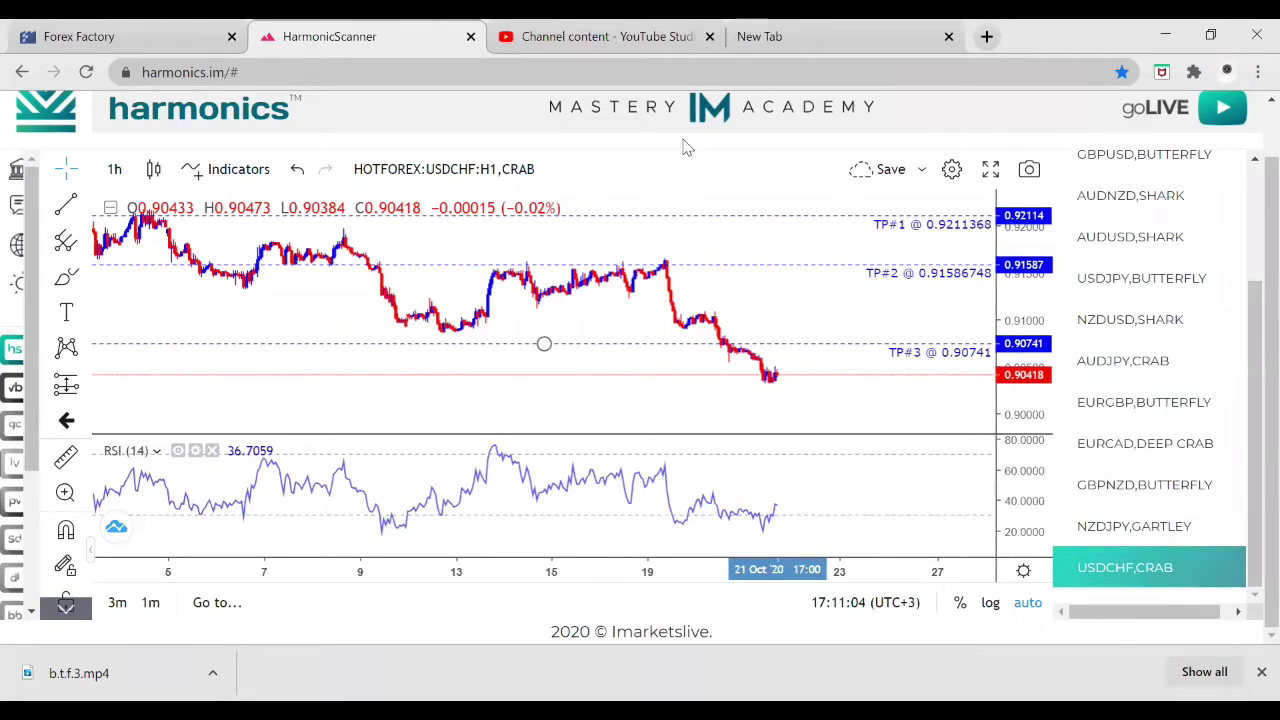
Display the H1 NZDUSD Shark pattern and review its earlier price history against the entry, stop and take-profit levels.
click(1190, 340)
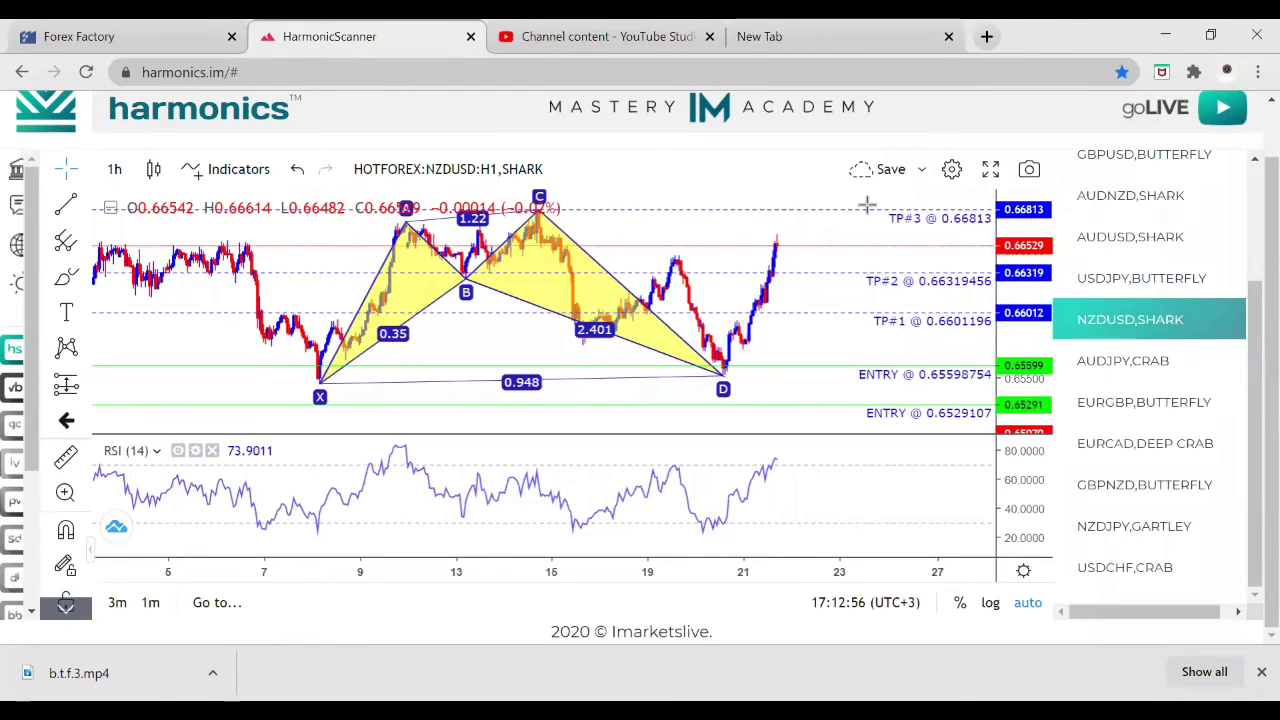
scroll(1220, 277, up, 2)
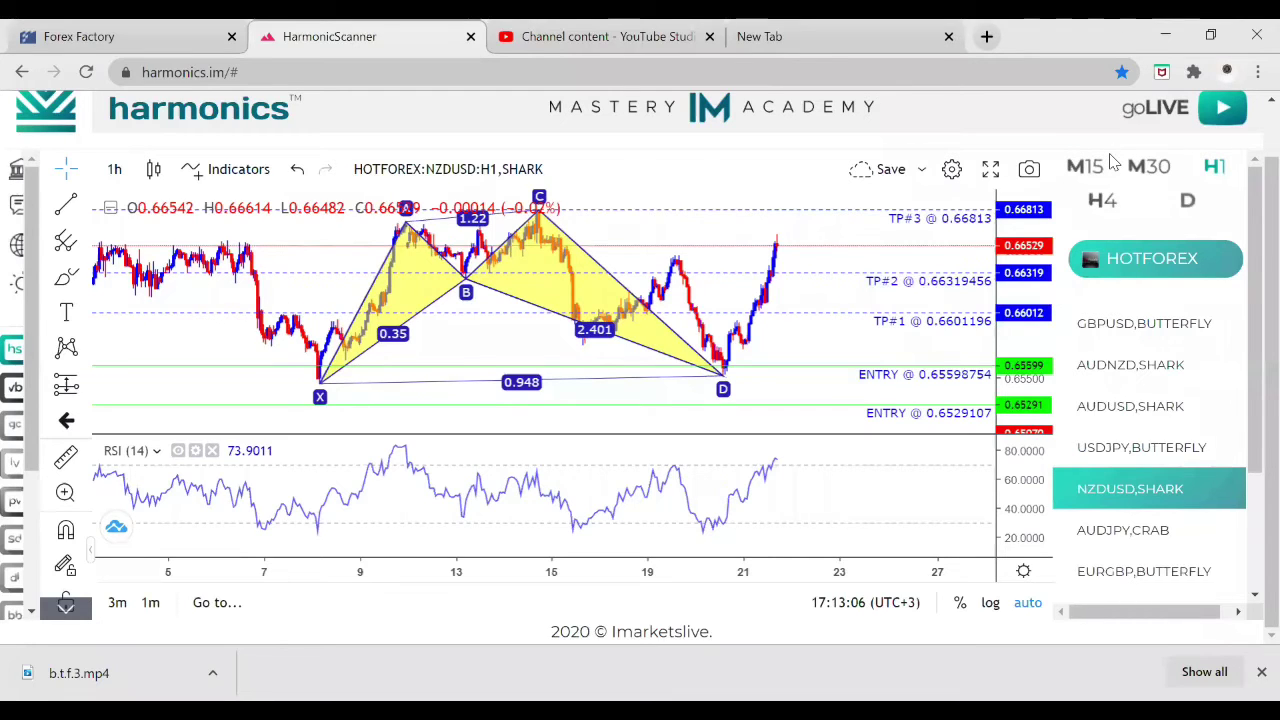
scroll(1125, 230, up, 1)
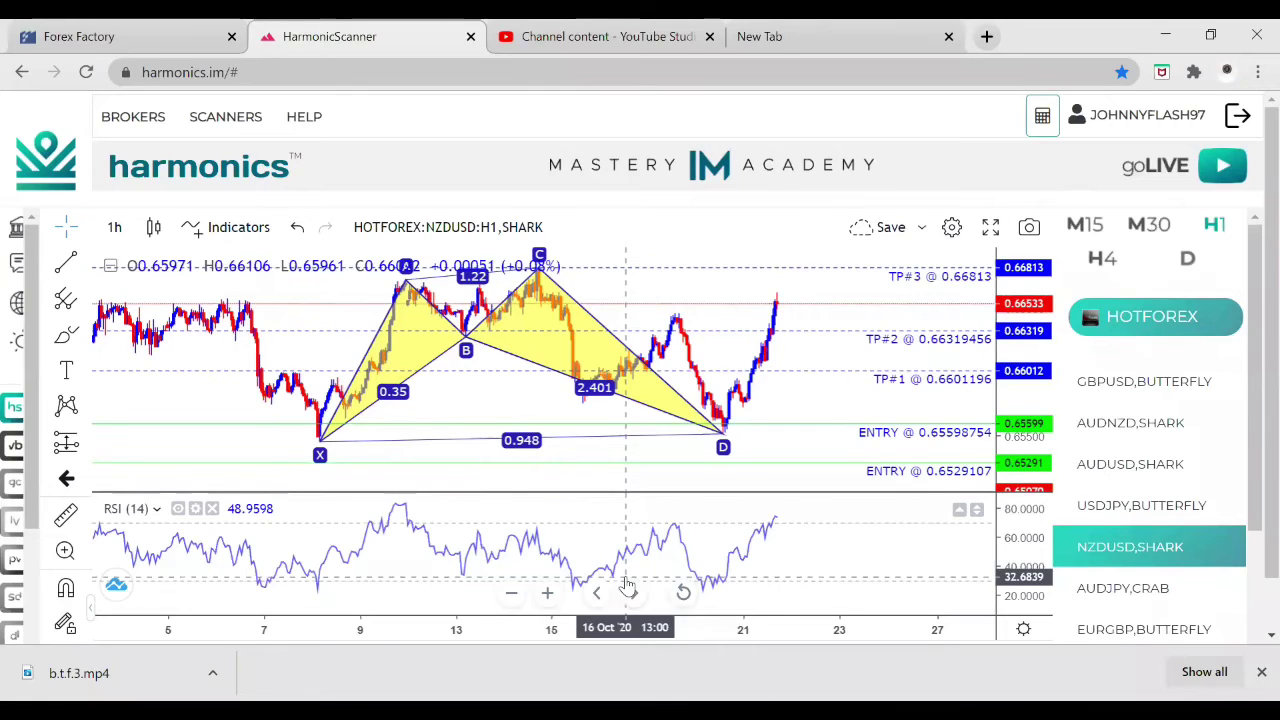
scroll(627, 587, left, 5)
scroll(627, 587, left, 4)
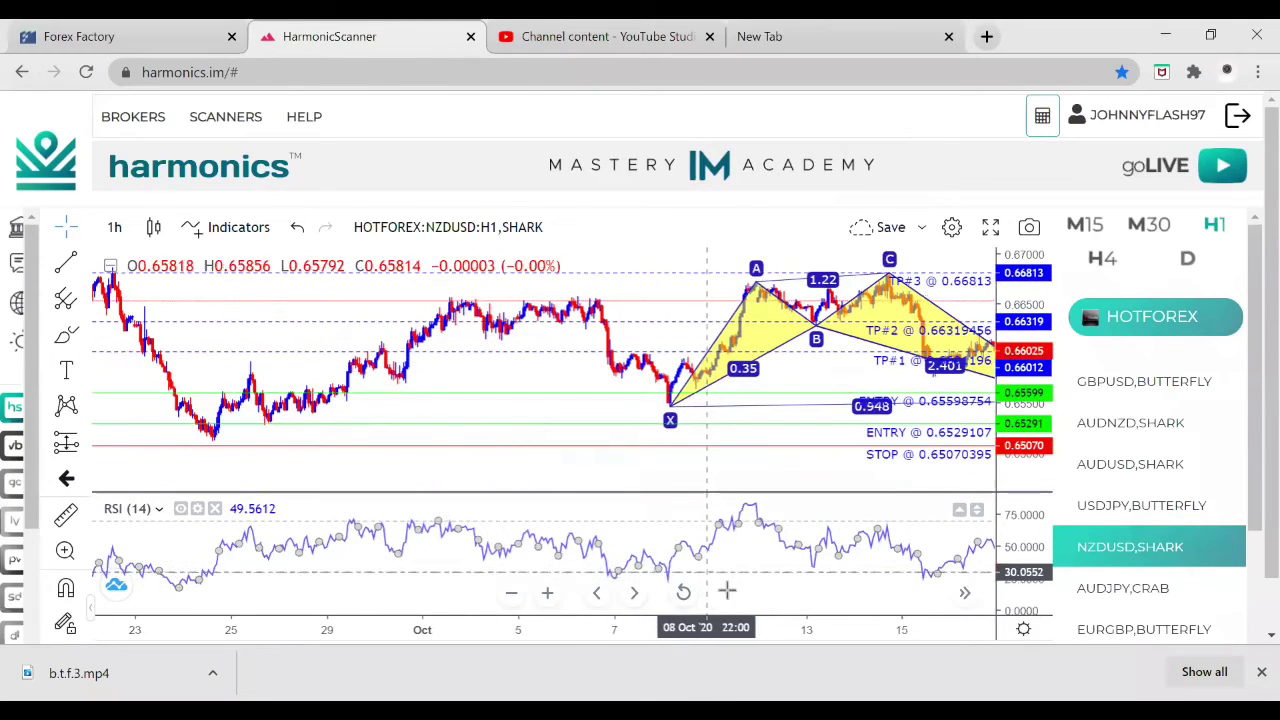
View the H1 AUDNZD Shark pattern, then examine the GBPUSD Butterfly's latest price at point D against its entry, stop and take-profit levels.
click(1150, 382)
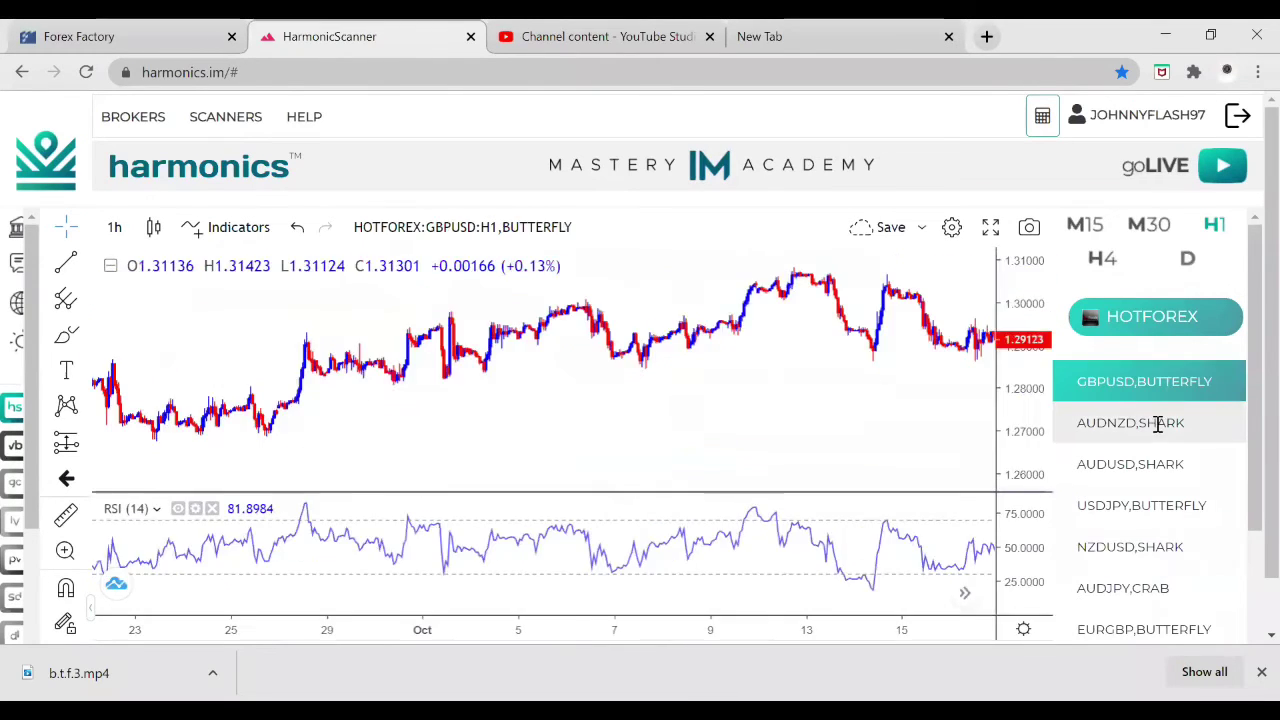
click(1158, 424)
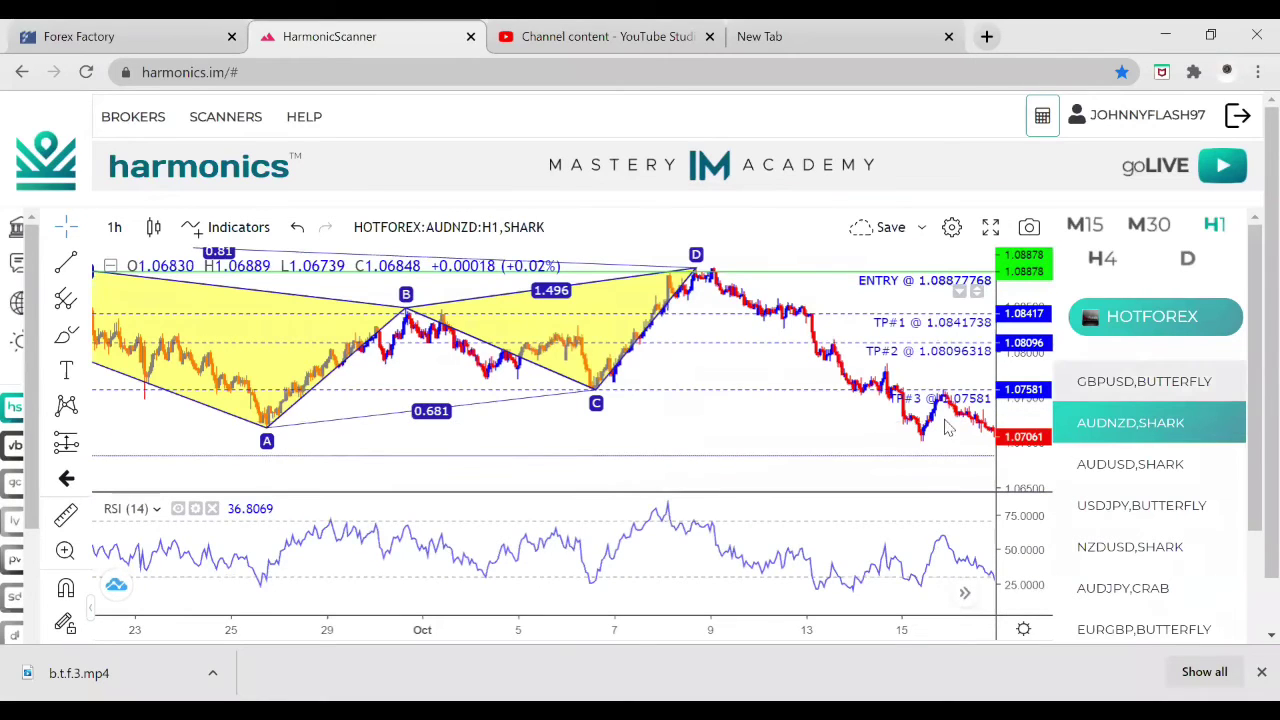
click(1140, 382)
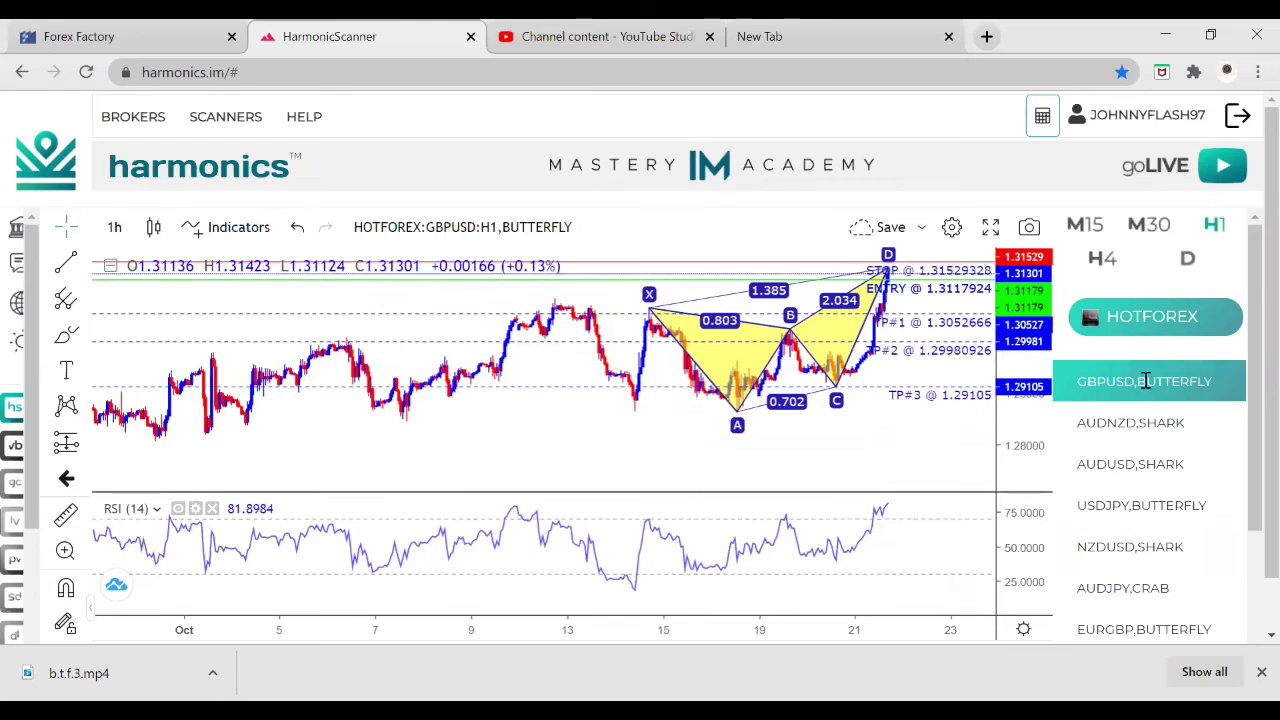
scroll(940, 300, up, 1)
scroll(940, 300, up, 2)
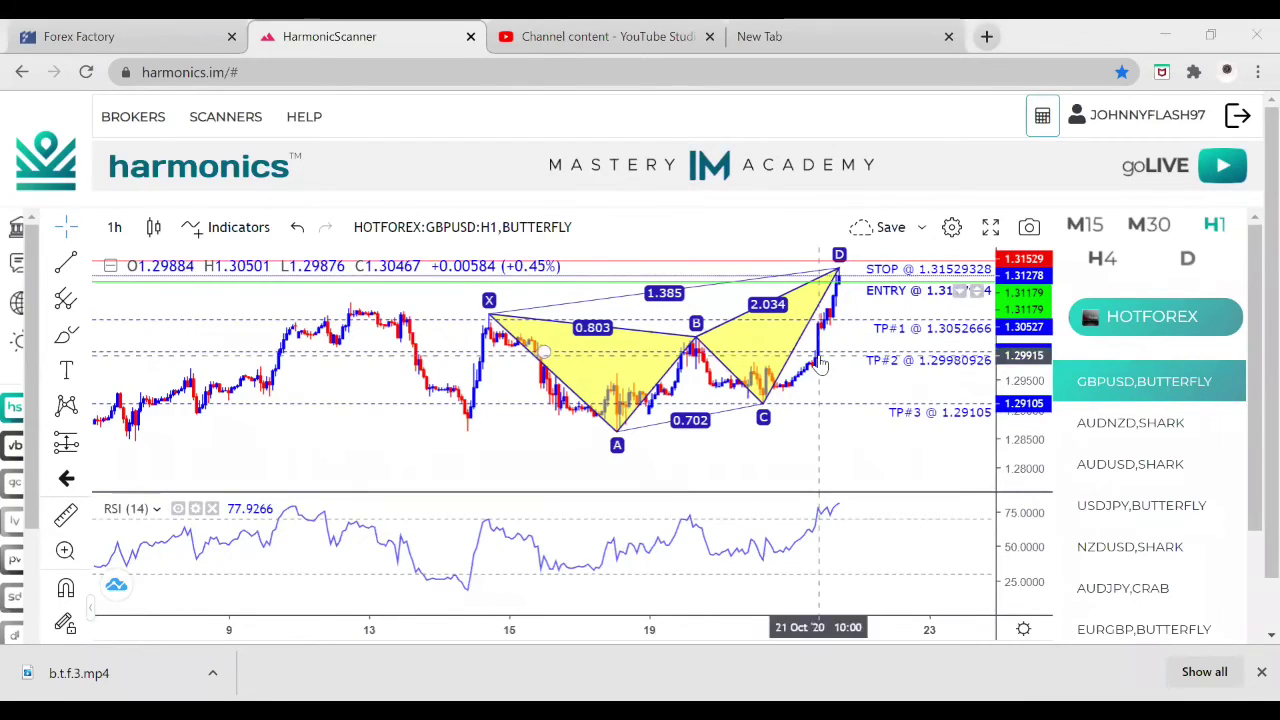
scroll(820, 365, right, 5)
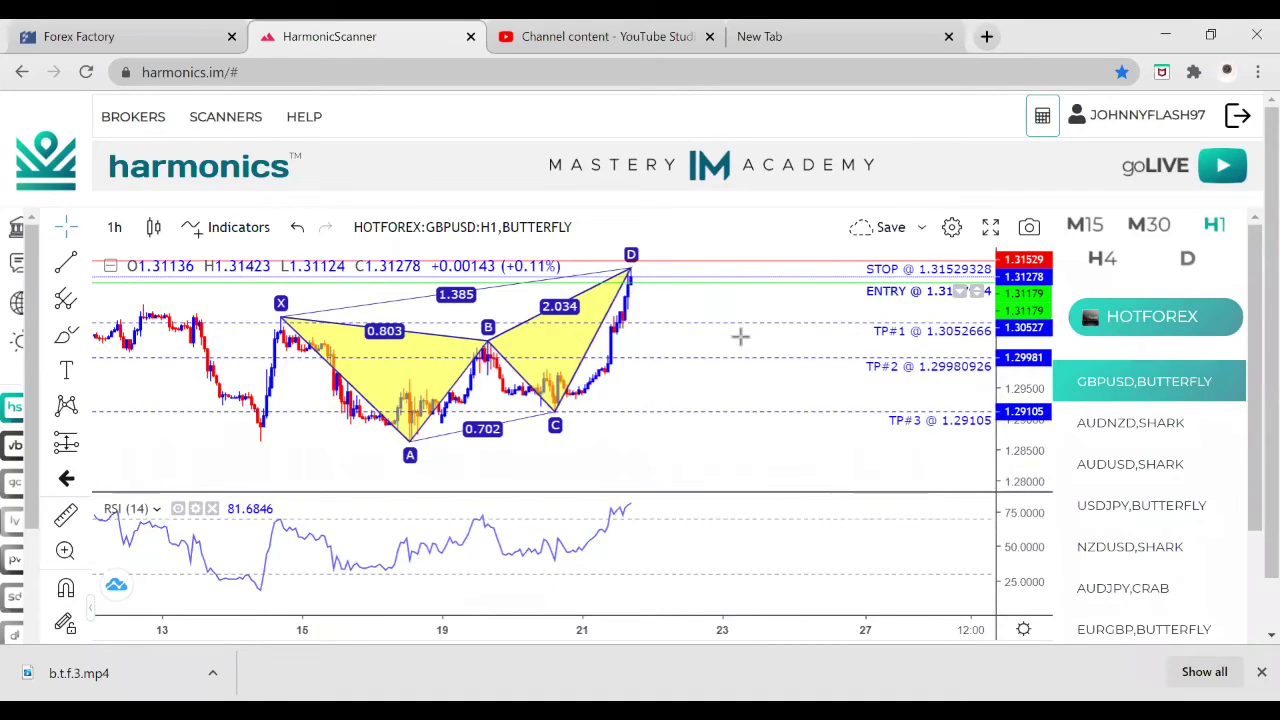